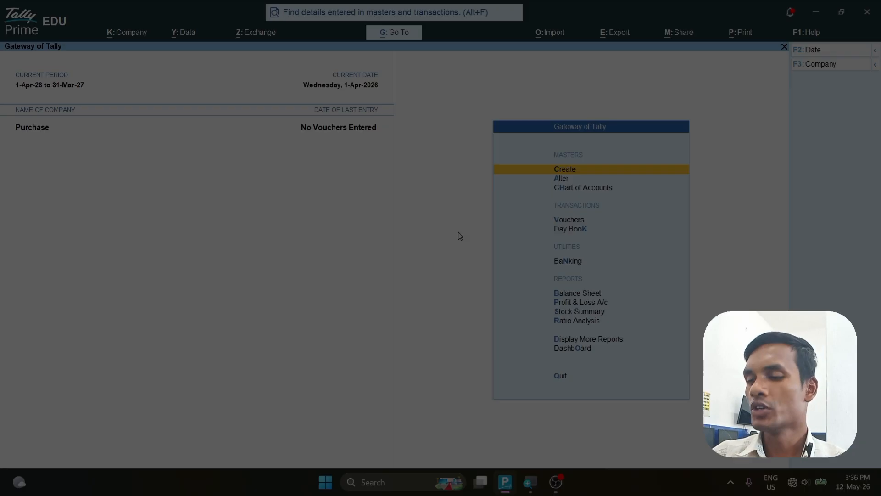
Open voucher entry from the Gateway of Tally to start a new purchase voucher
key(Down)
key(Down)
key(Down)
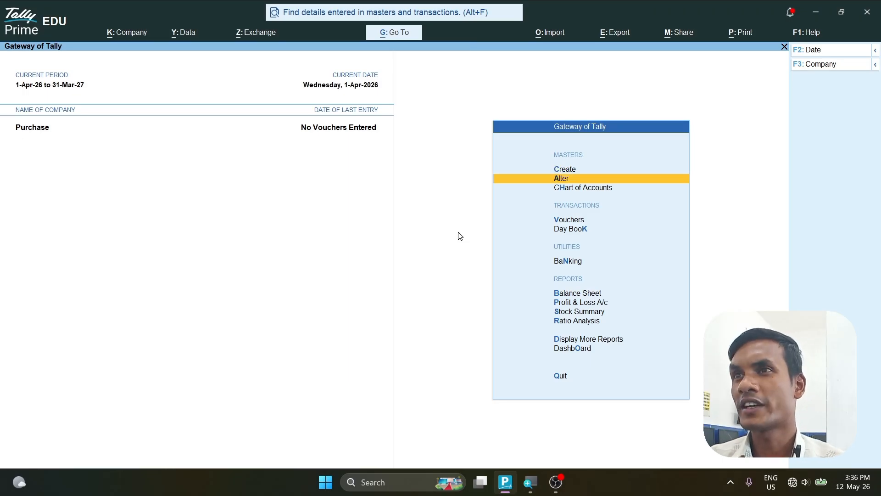
key(Return)
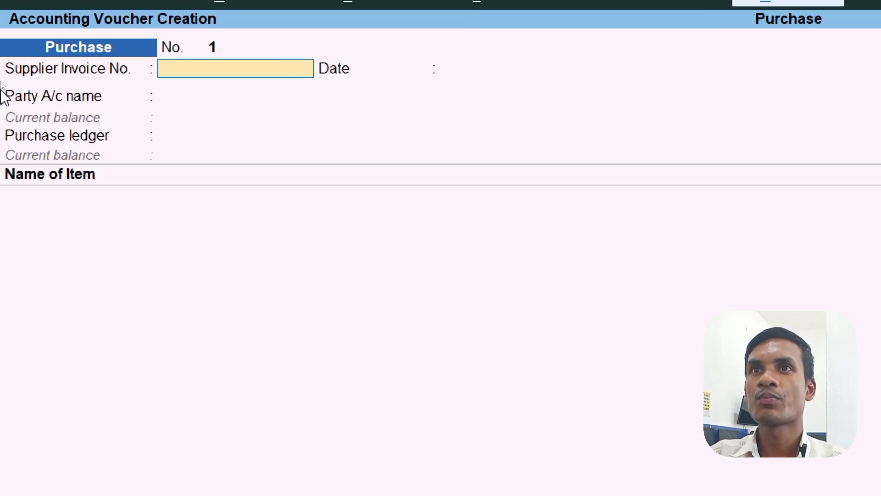
Enter supplier invoice number 100 and accept 1-Apr-26 as the invoice date
text(1)
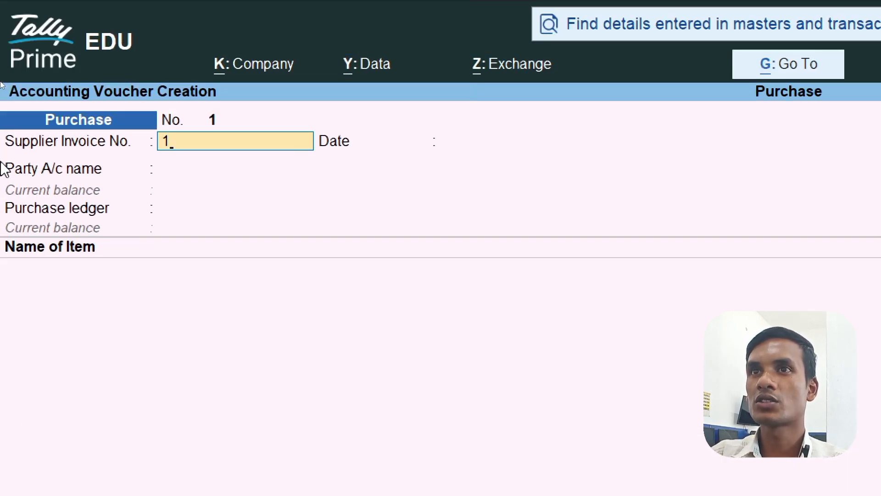
text(00)
key(Return)
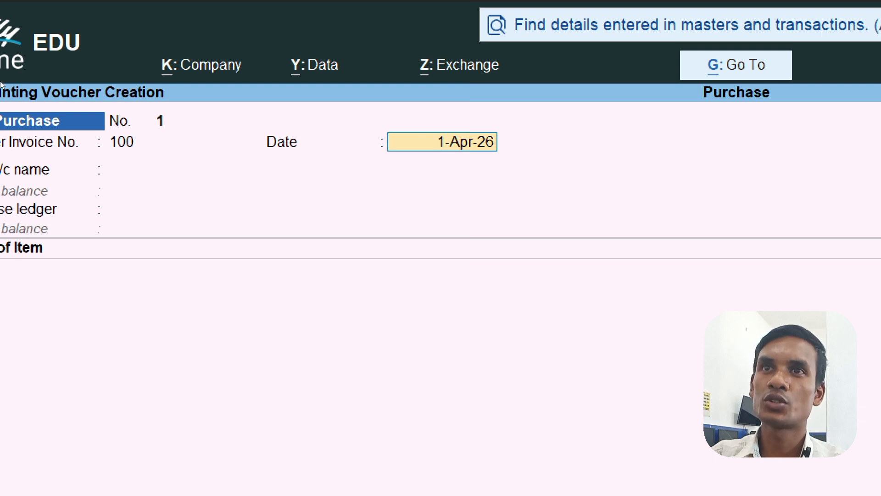
key(Return)
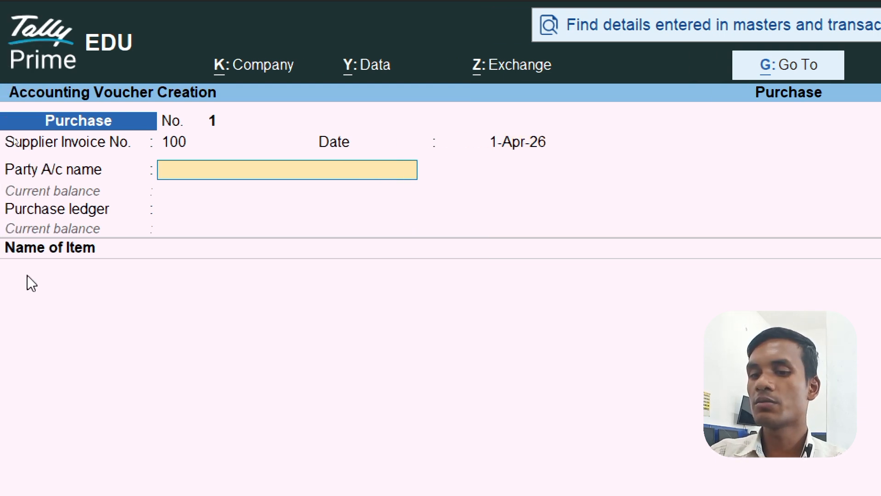
Choose Cash as the party account and leave all receipt details blank
text(Ca)
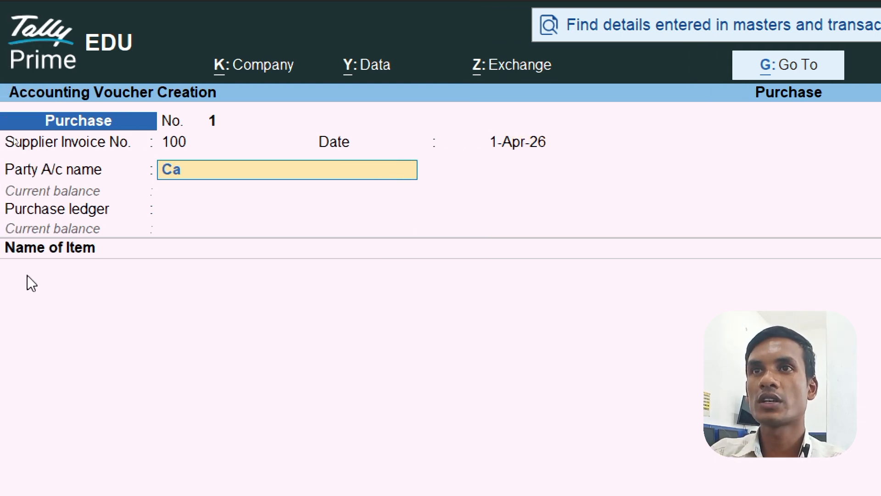
text(sh)
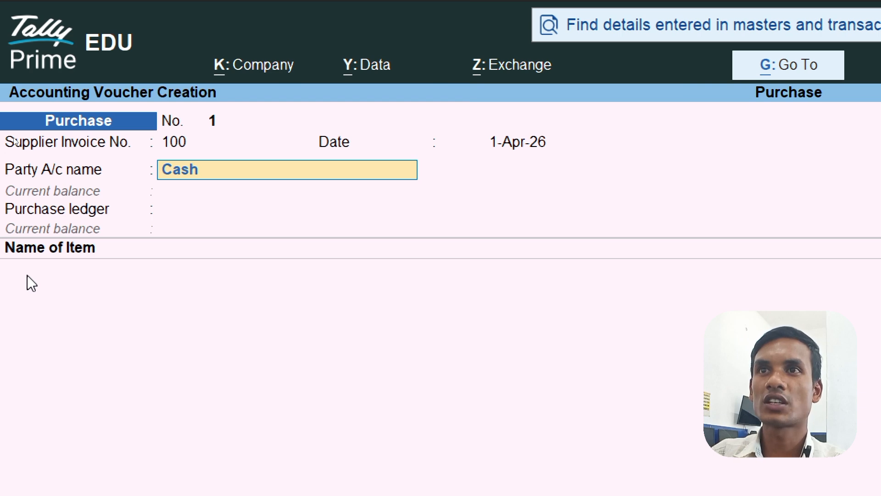
key(Return)
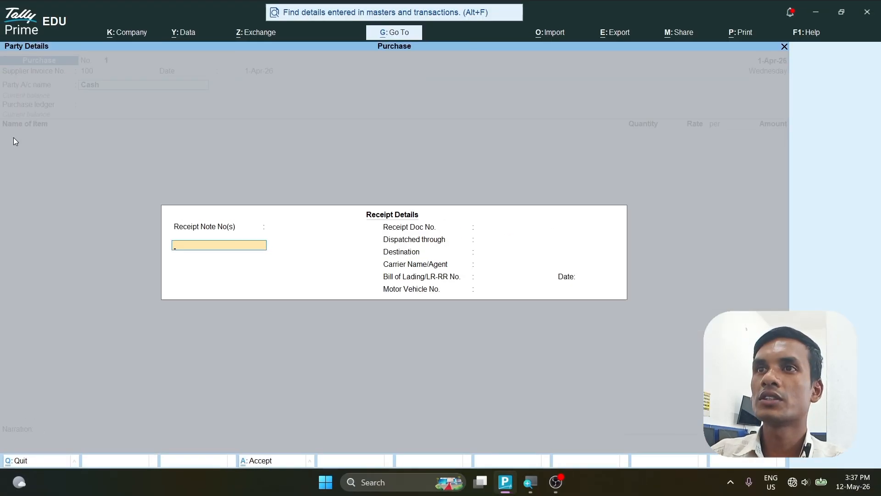
key(Return)
key(Return)
key(Return)
key(Return)
key(Return)
key(Return)
key(Return)
key(Return)
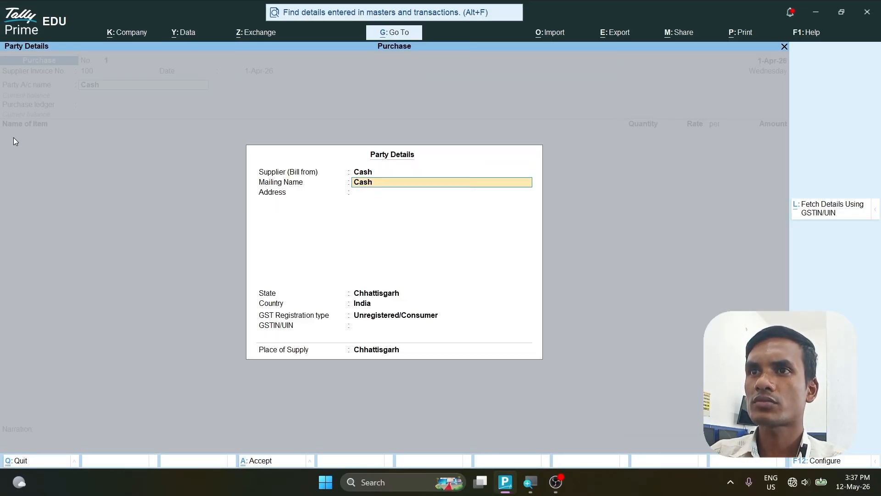
Set the party's GST registration type to Regular, enter its GSTIN, and accept Chhattisgarh as the place of supply
key(Return)
key(Return)
key(Return)
key(Return)
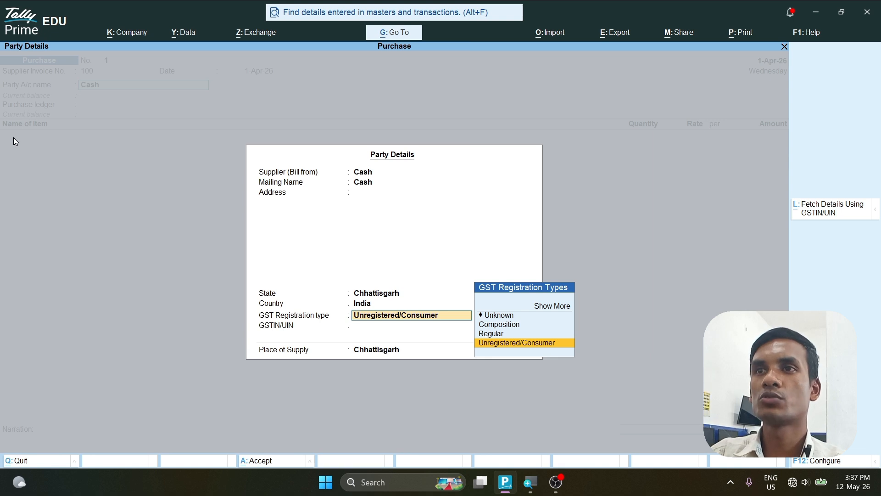
key(Up)
key(Return)
text(22)
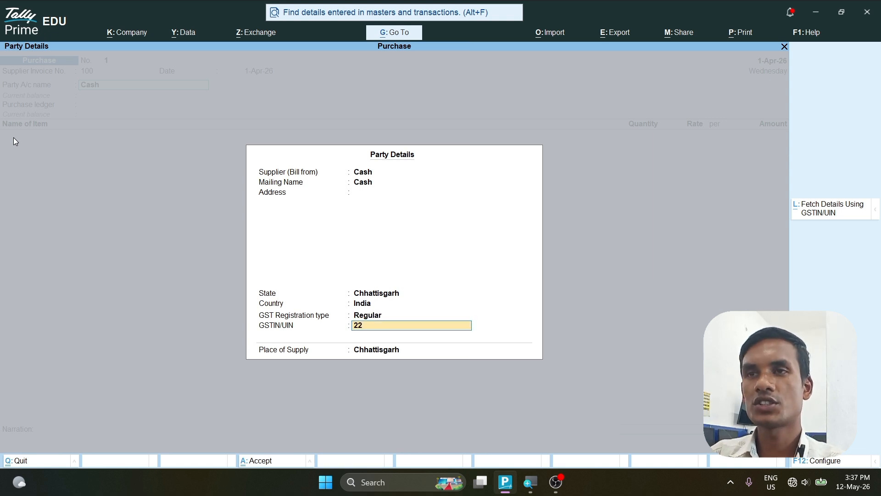
text(FAFDFDFDFF)
key(Return)
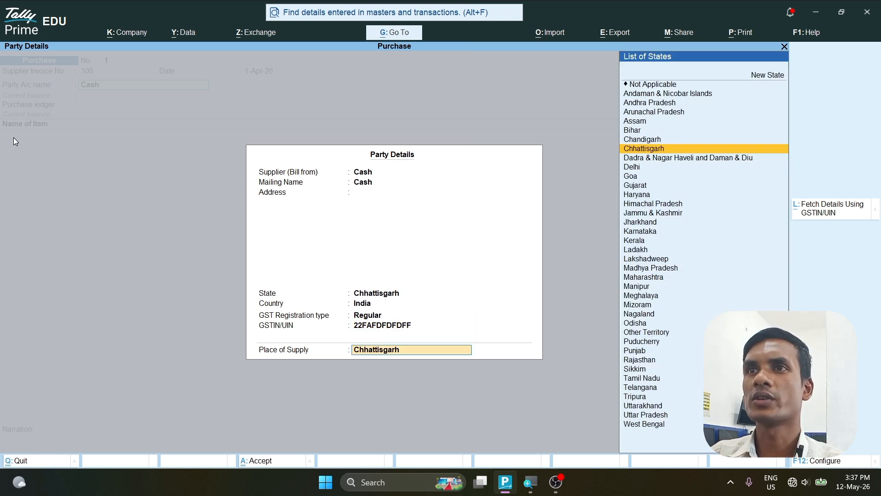
key(Return)
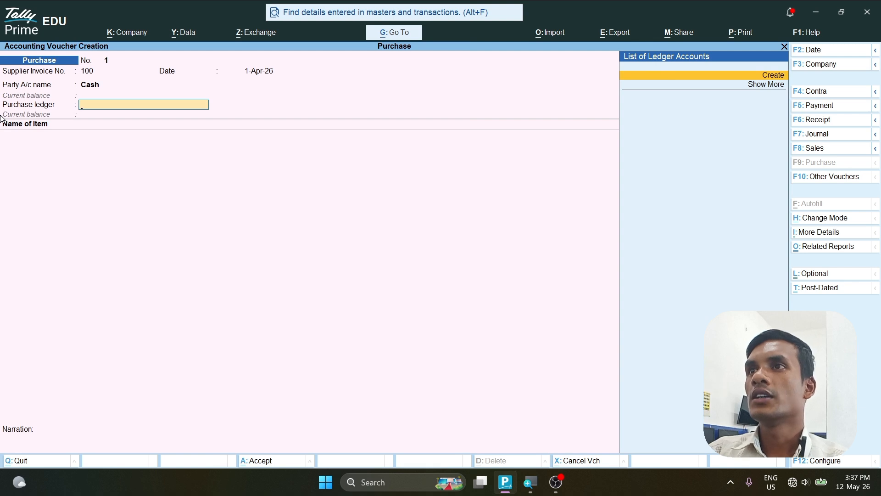
Create the purchase ledger "Intrastate Purchase Ac" under Purchase Accounts and save it for this voucher
key(Return)
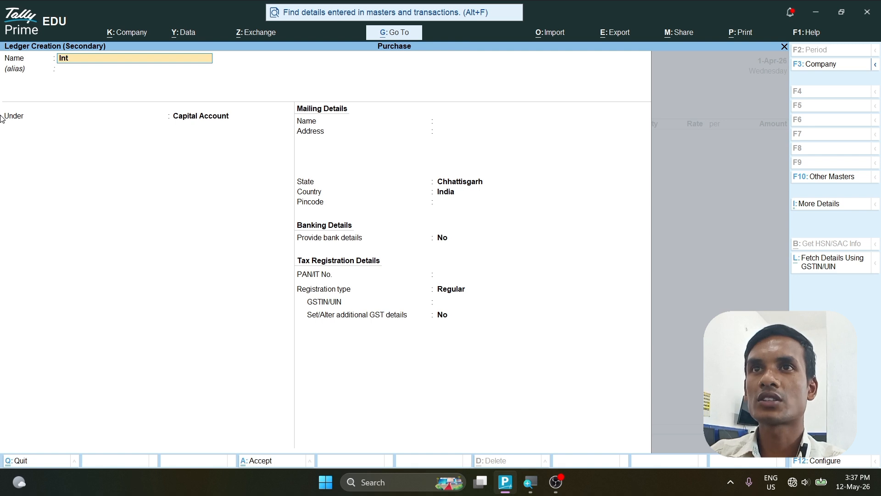
text(Intrastate)
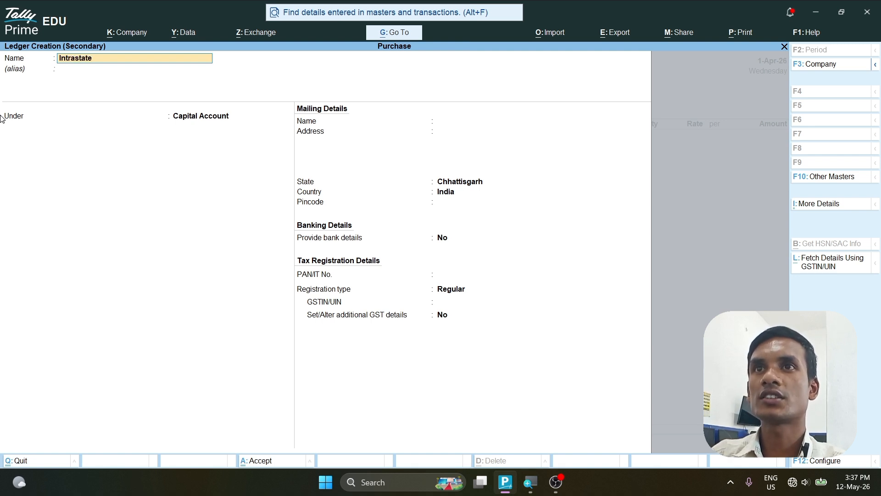
text(  Purchase Ac)
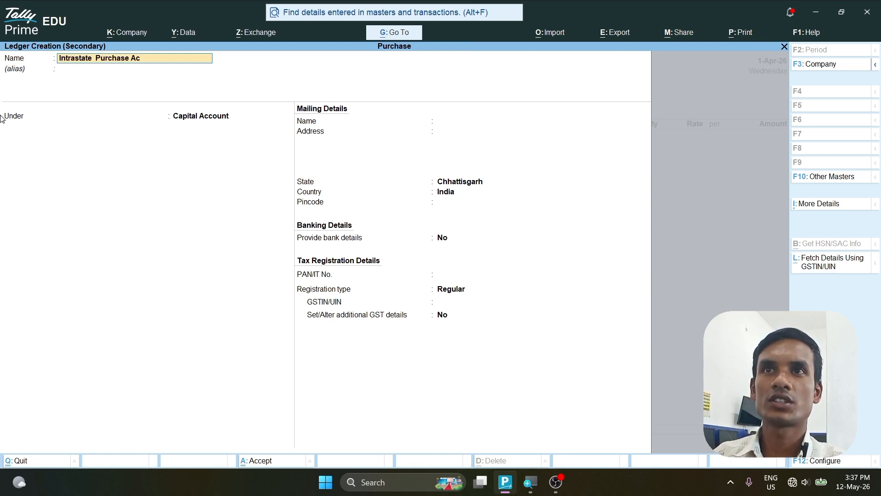
key(Return)
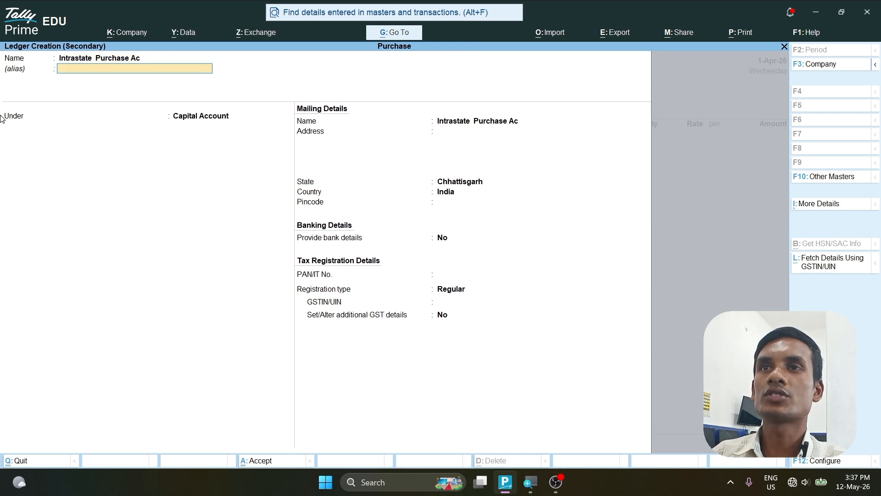
text(Pur)
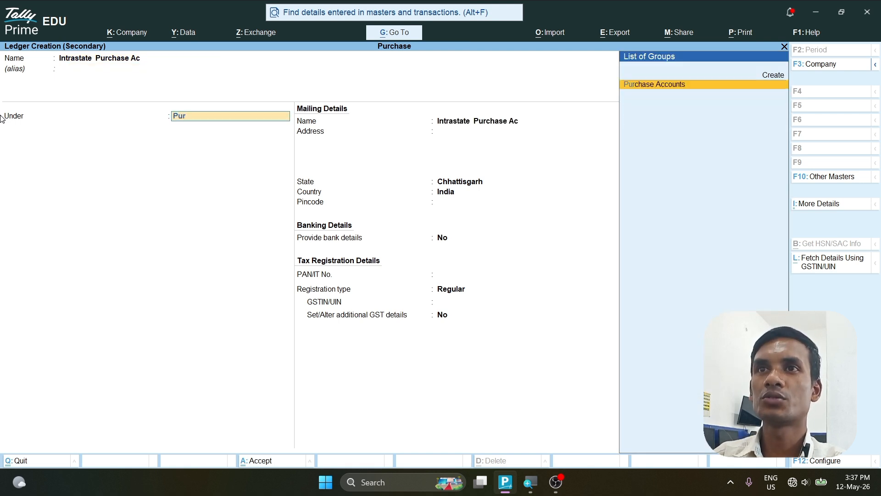
key(Return)
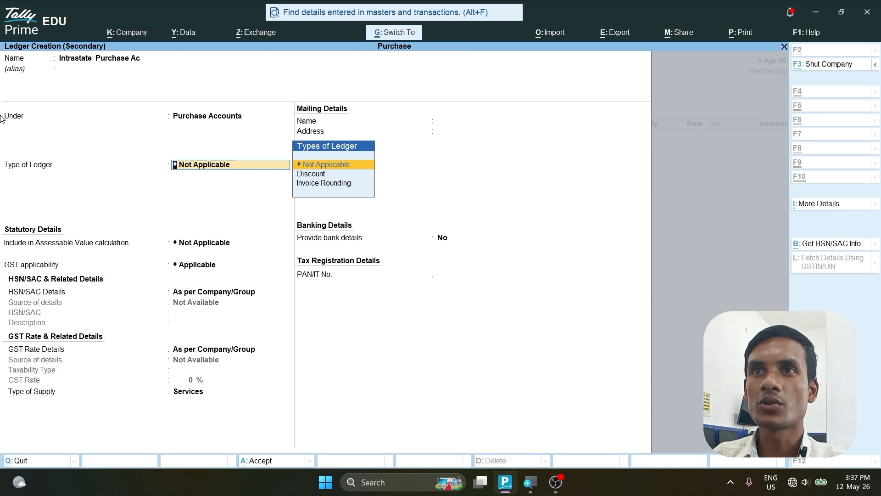
key(ctrl+a)
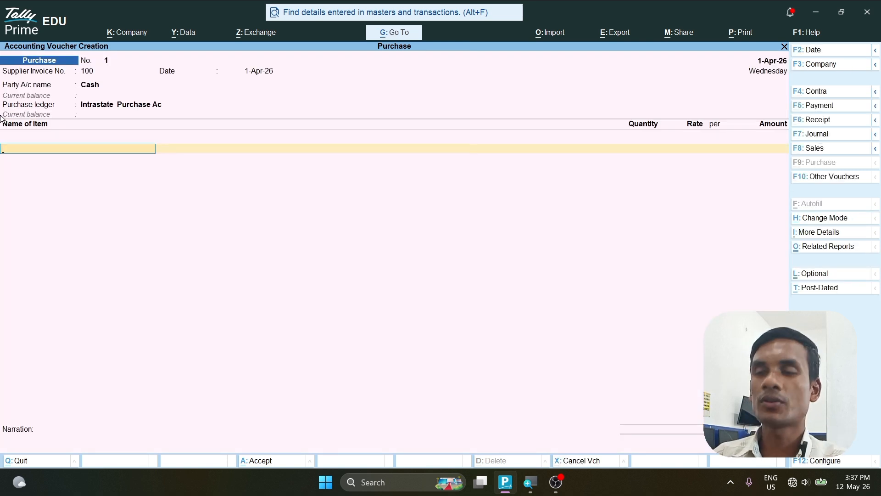
Add the stock item Mobile with quantity 10 nos at a rate of 5,000, and finish the item list
text(Mo)
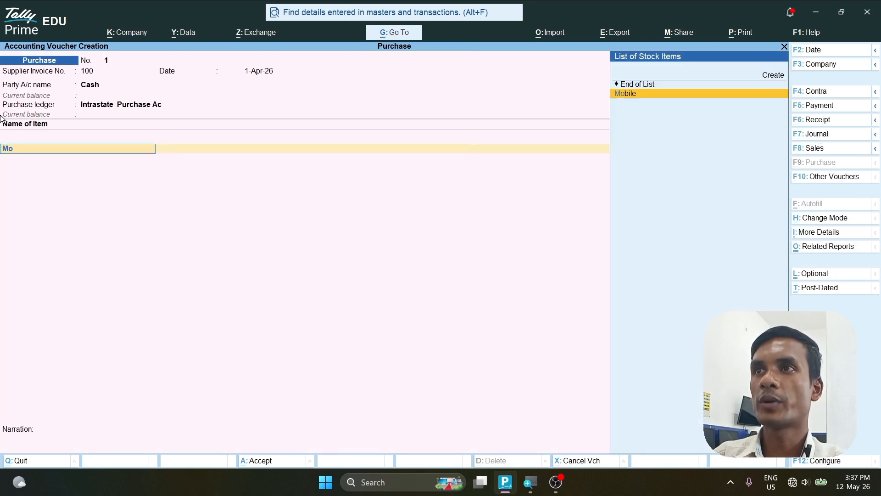
key(Return)
text(10)
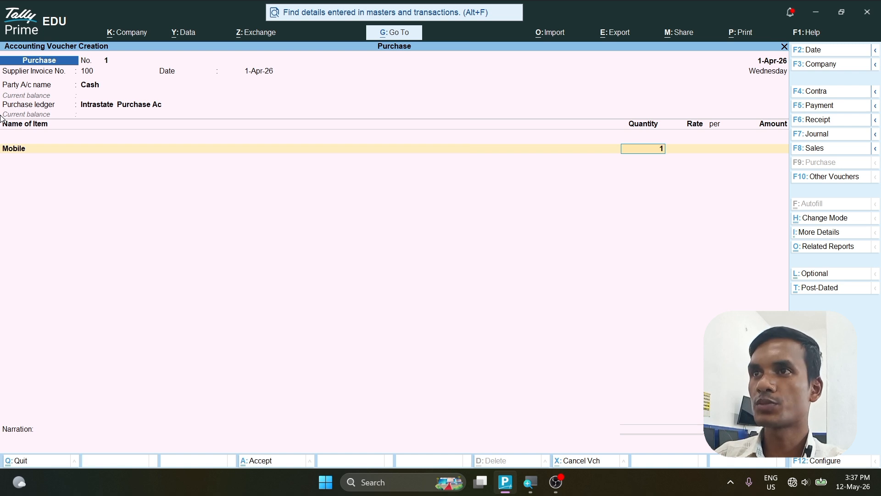
key(Return)
text(5000)
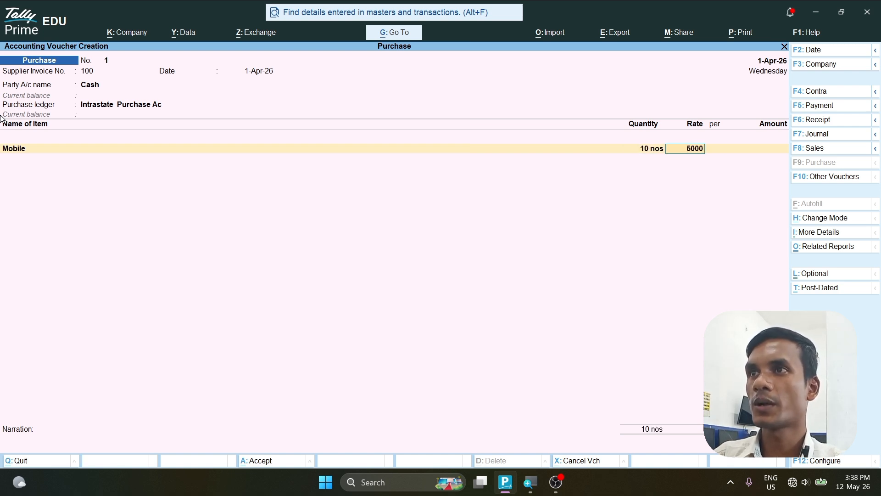
key(Return)
key(Return)
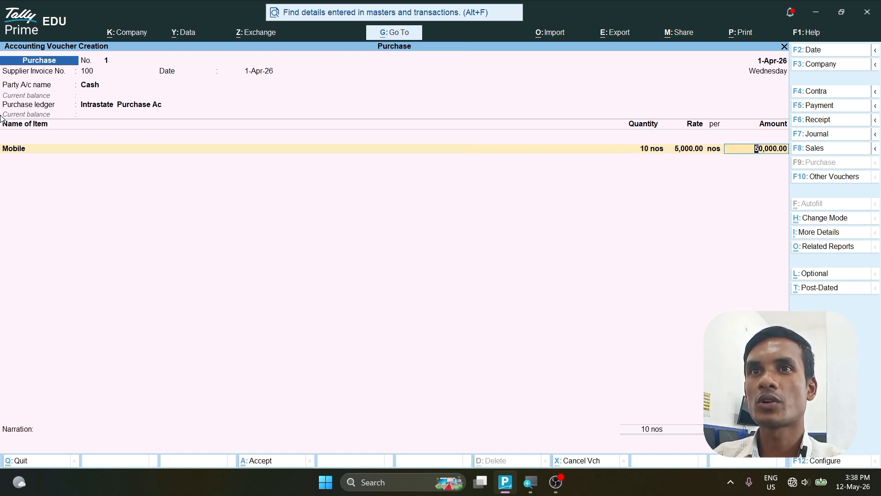
key(Return)
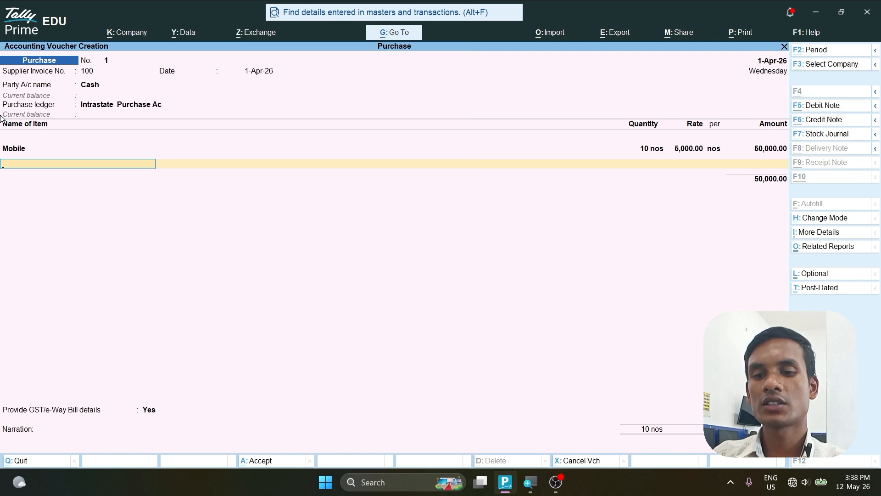
key(Return)
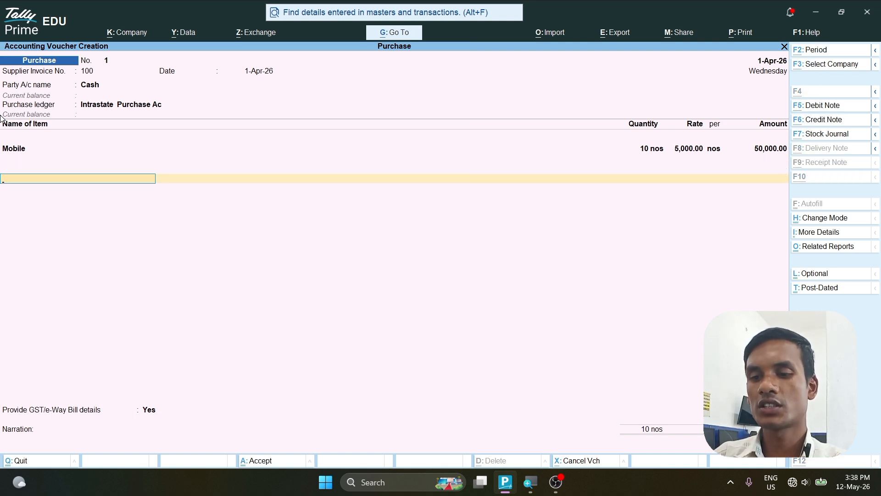
Create a CGST ledger under Duties & Taxes with duty type GST and tax type CGST, and add it to the voucher
key(alt+c)
text(CGST)
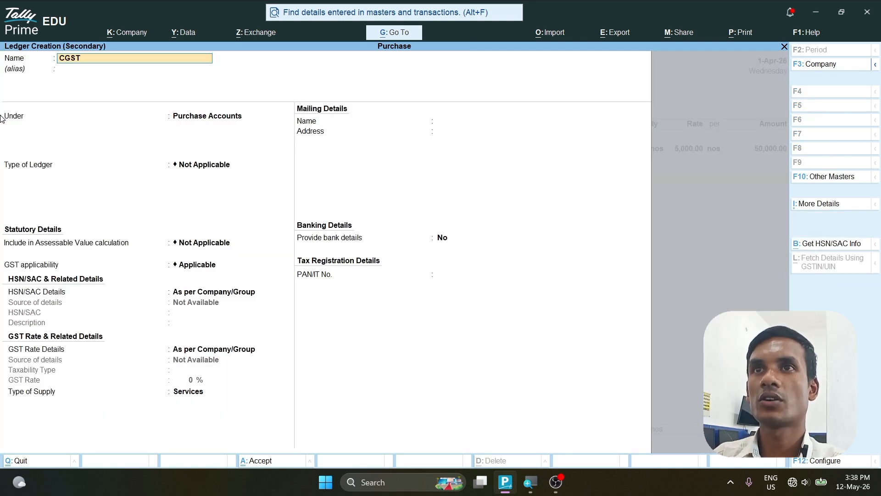
key(Return)
key(Return)
text(Dut)
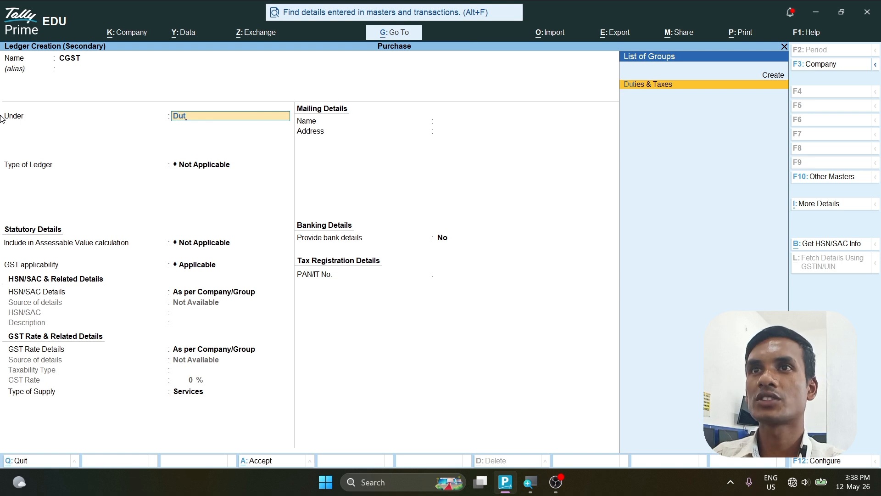
key(Return)
key(Up)
key(Return)
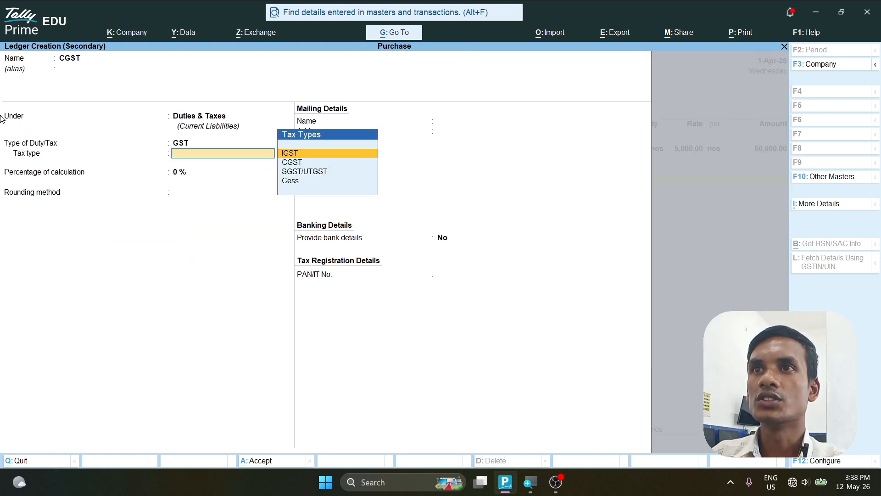
key(Down)
key(Return)
key(ctrl+a)
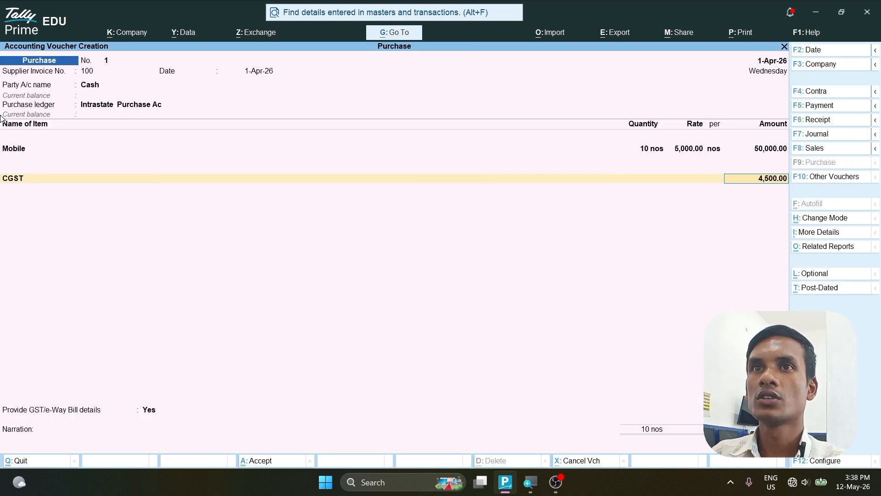
key(Return)
Create an SGST ledger under Duties & Taxes with duty type GST and tax type SGST/UTGST, and add it to the voucher
key(alt+c)
text(SGST)
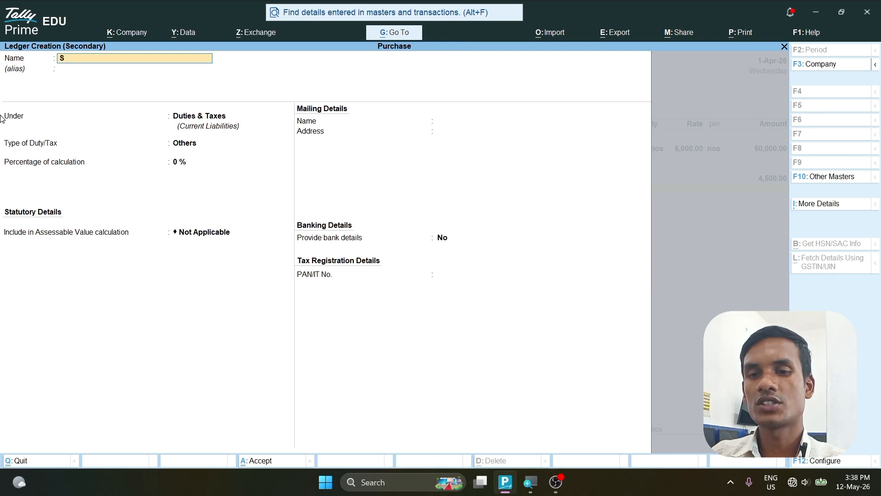
key(Return)
key(Return)
key(Return)
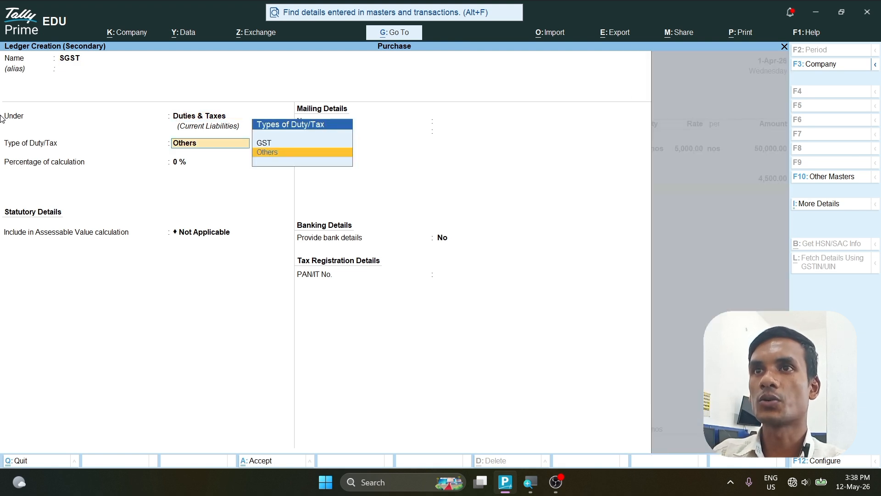
key(Up)
key(Return)
key(Down)
key(Down)
key(Return)
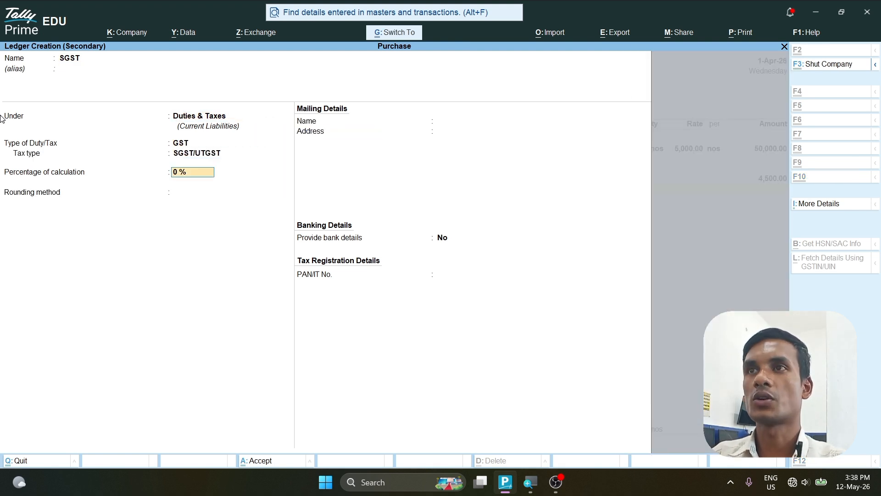
key(ctrl+a)
key(Return)
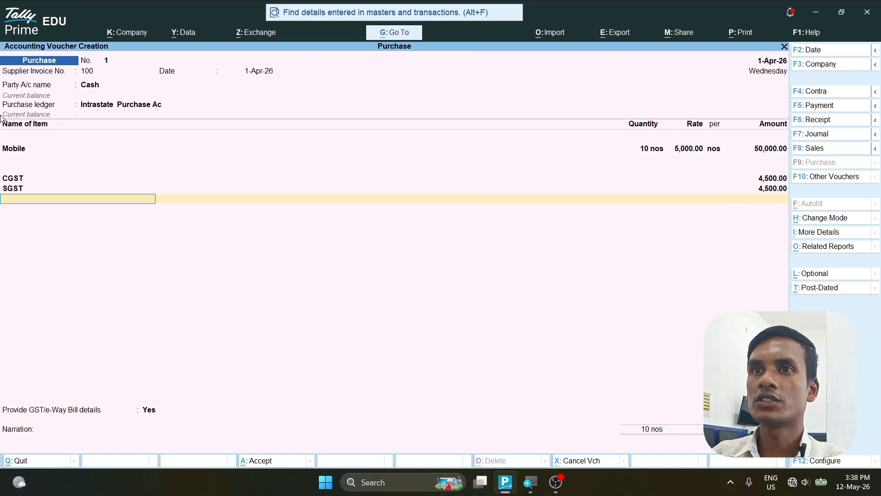
Finish the tax ledger lines and set Provide GST/e-Way Bill details to No
key(Return)
key(Up)
key(Return)
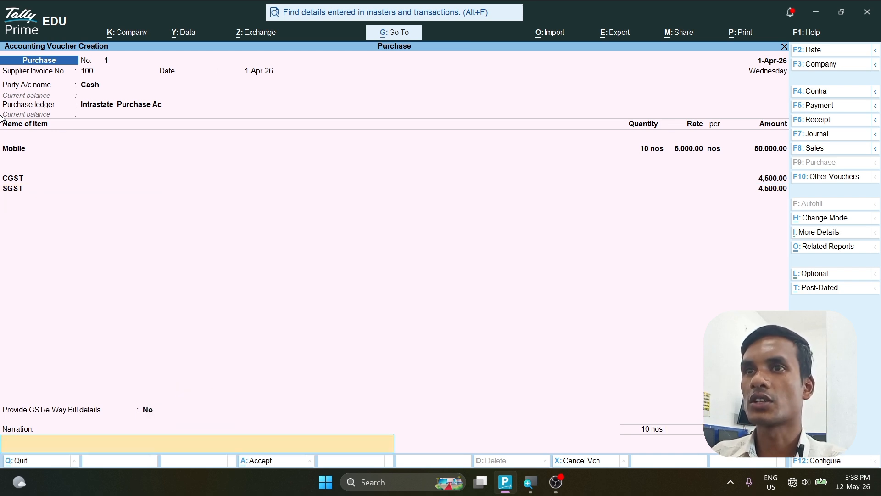
Save the purchase voucher and begin the next one with supplier invoice number 120 dated 1-Apr-26
key(Return)
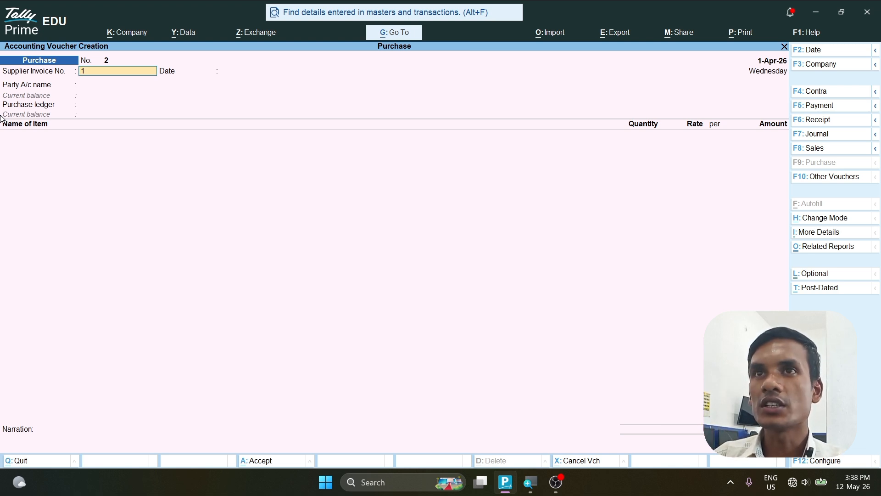
text(20)
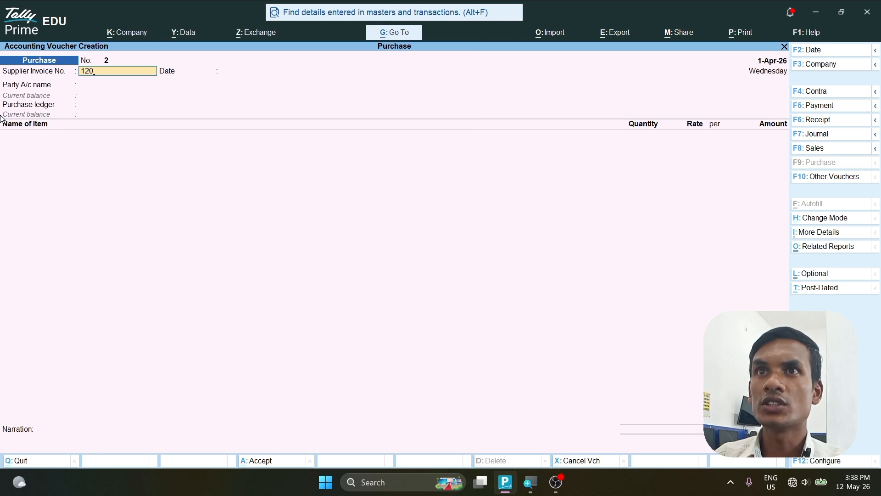
key(Return)
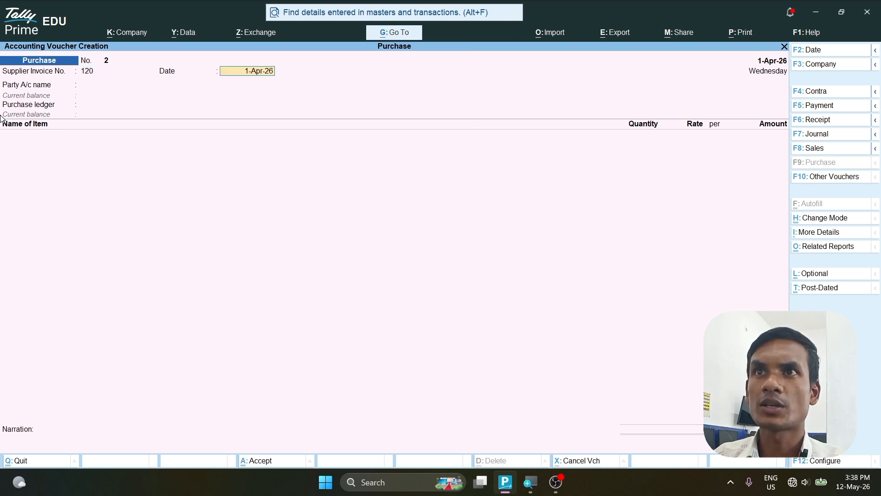
key(Return)
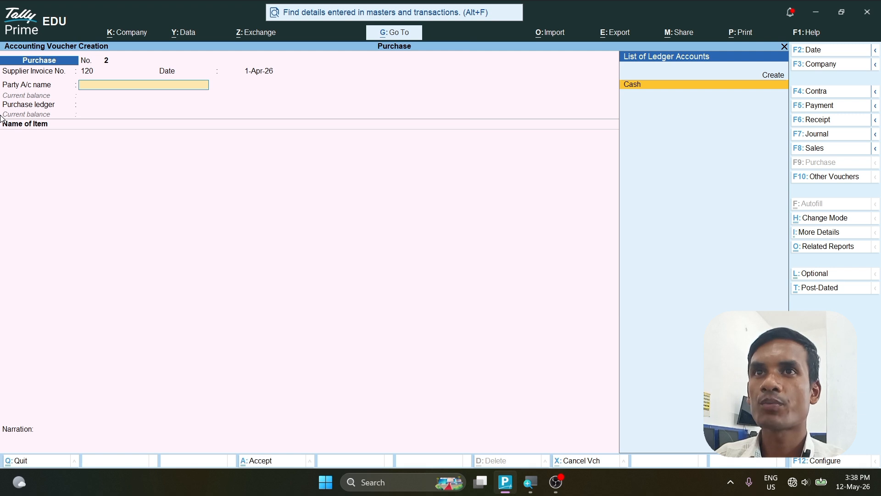
Choose Cash as the party account and leave all receipt details blank
key(Return)
key(Return)
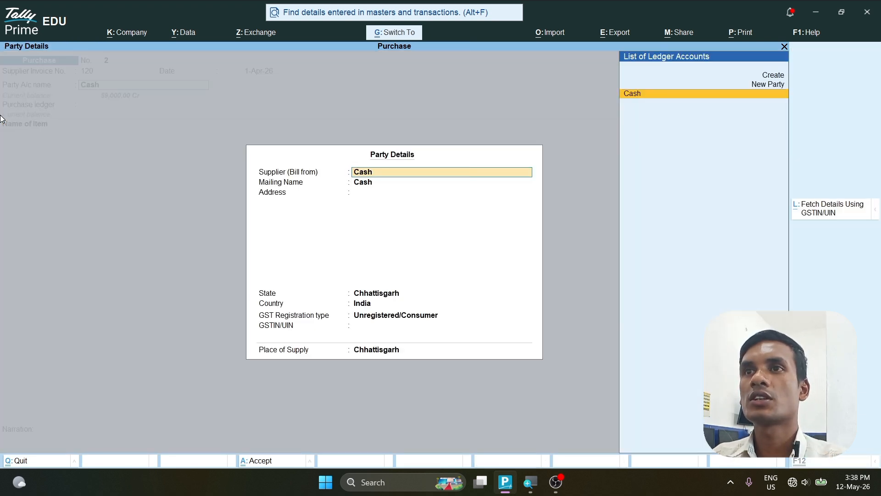
key(Return)
key(BackSpace)
key(Return)
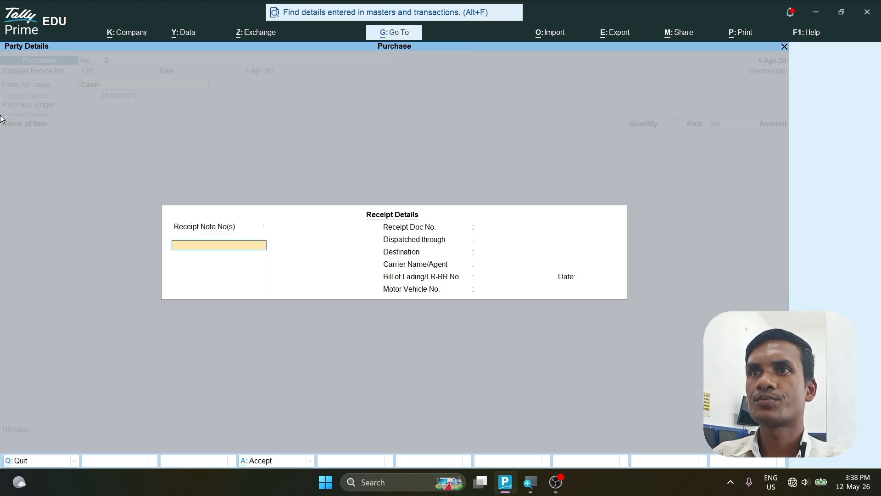
key(Return)
key(Return)
key(Return)
key(Return)
key(Return)
key(Return)
key(Return)
key(Return)
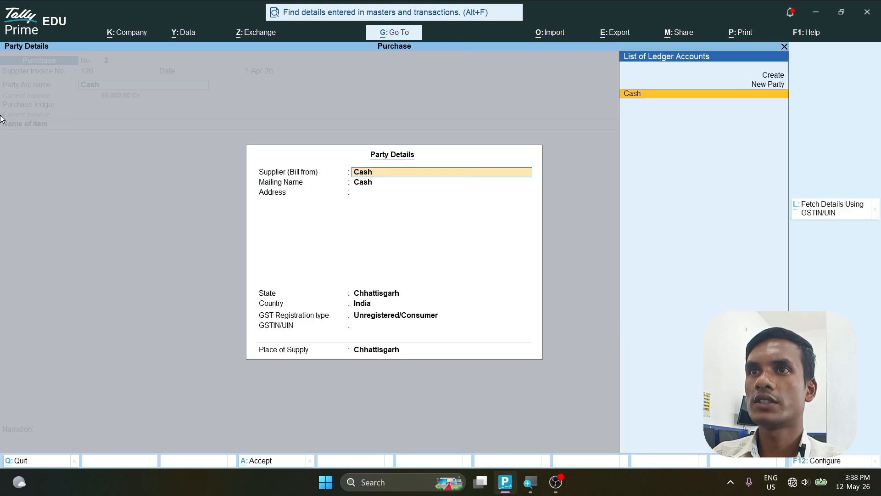
In the party details, set the state to Maharashtra and GST registration type to Regular, and fill in the GSTIN
key(Return)
key(Return)
key(Return)
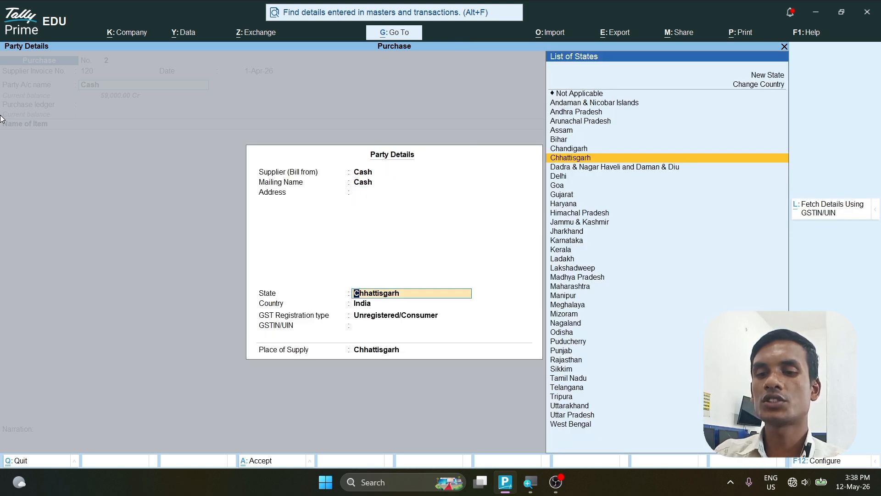
text(Mah)
key(Return)
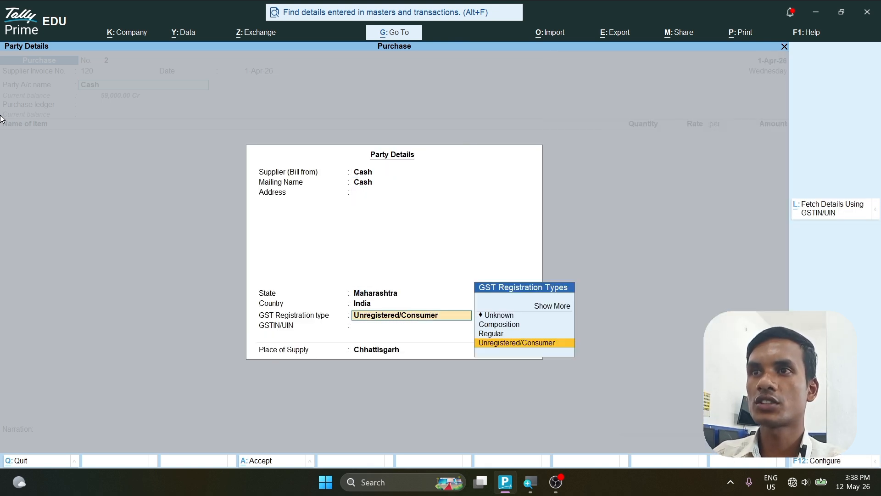
key(Up)
key(Return)
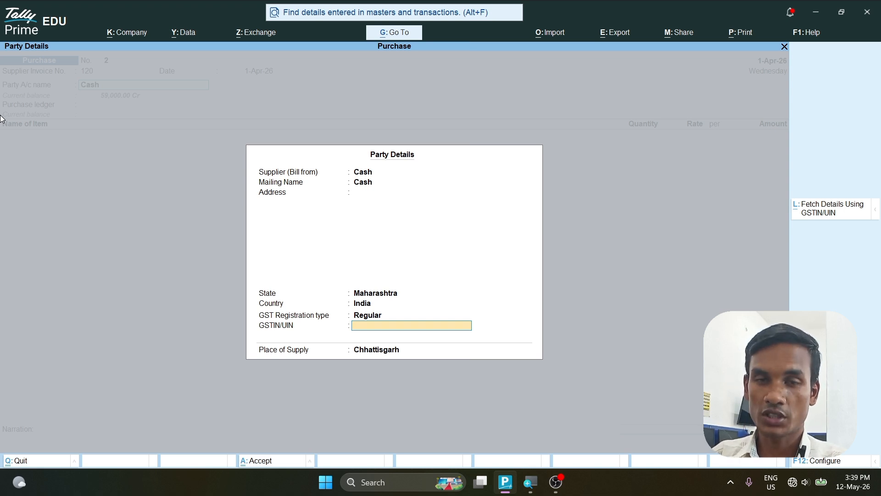
text(2)
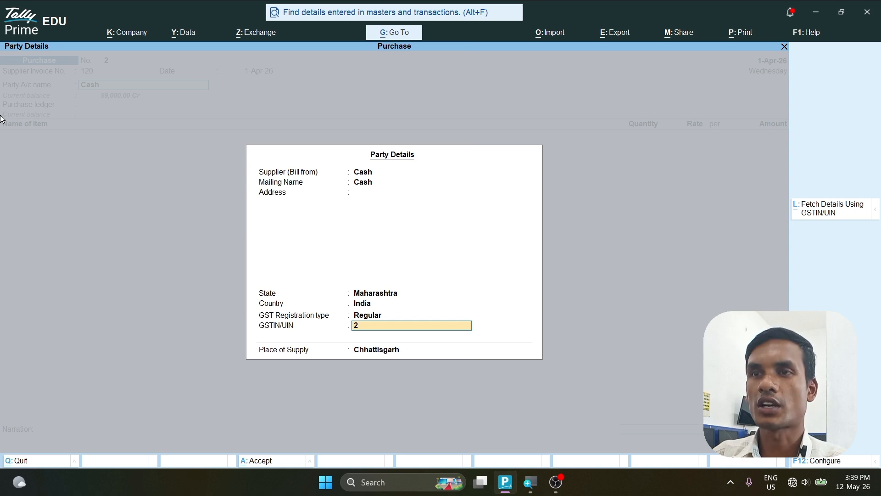
text(4FDKFDJKHFJKDJ)
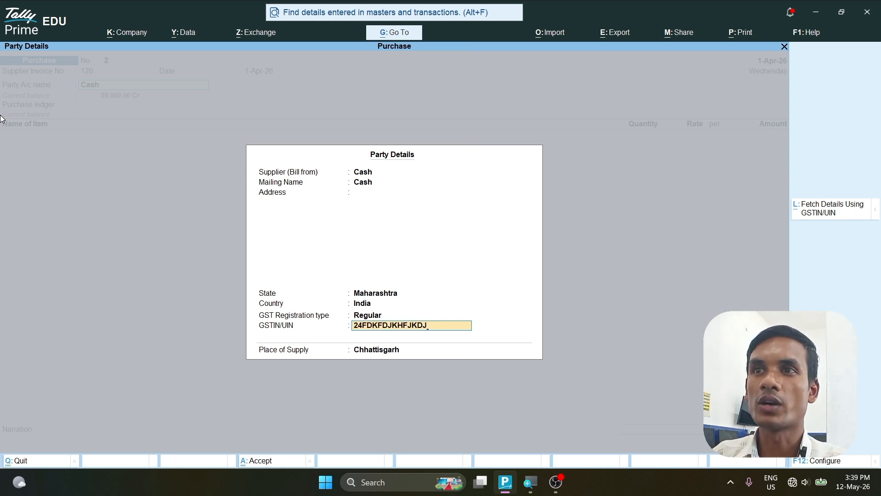
key(Return)
key(Return)
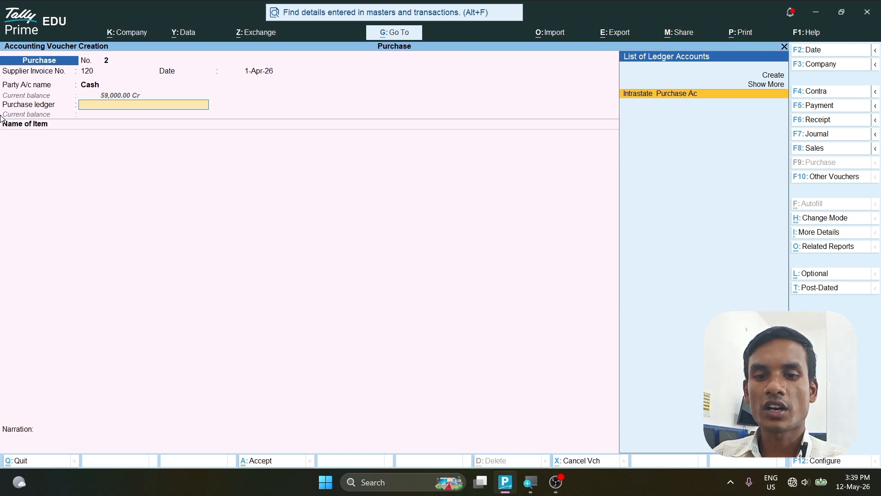
Create the ledger Interstate Purchase Ac under Purchase Accounts and use it as the voucher's purchase ledger
key(alt)
key(alt+c)
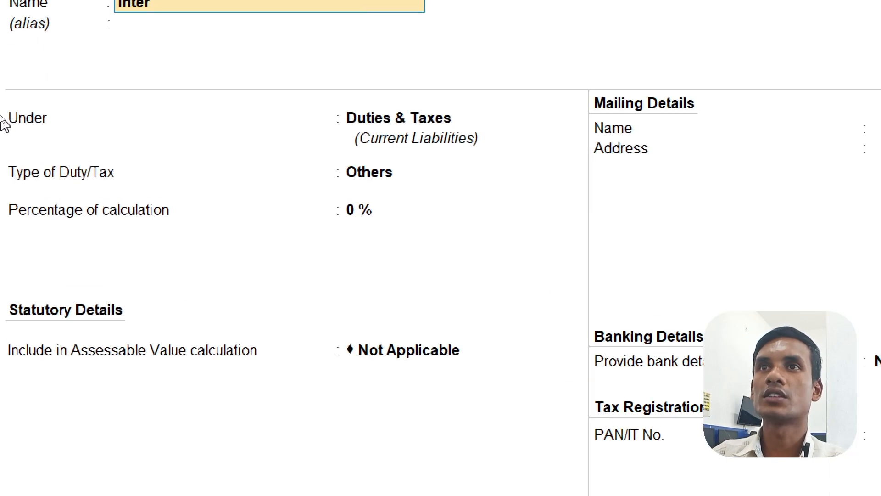
text(Interst)
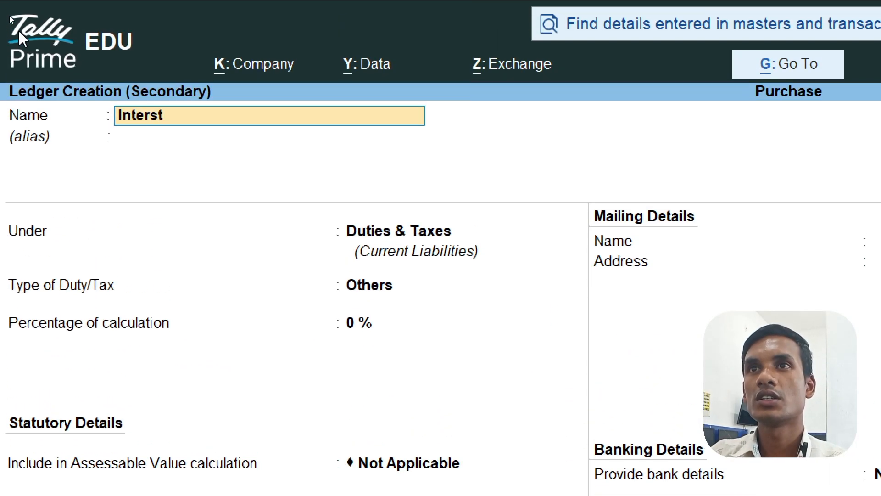
text(ate Purchase Ac)
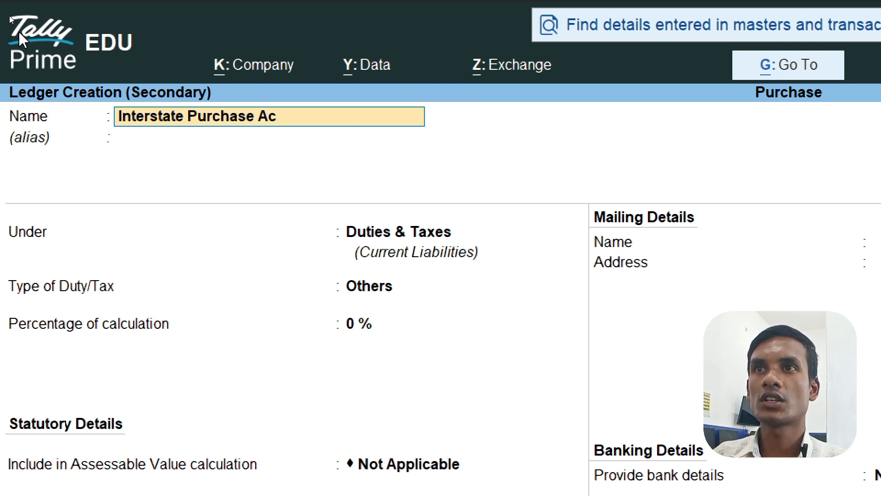
key(Return)
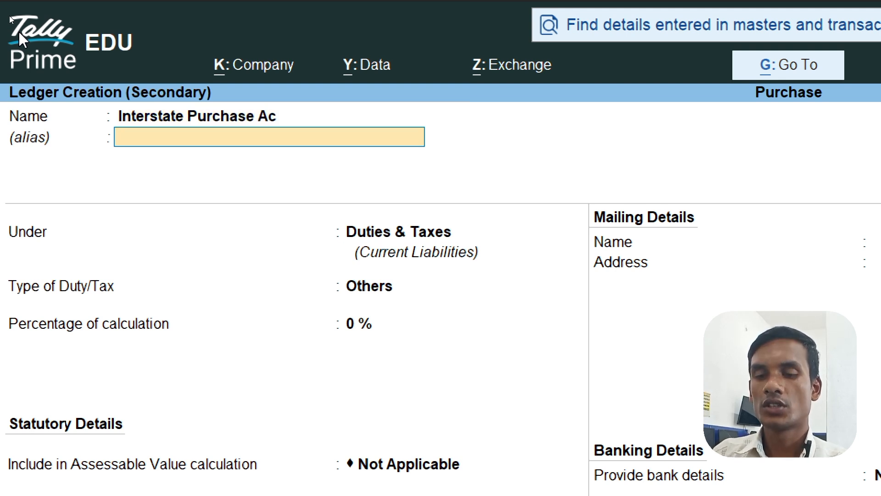
key(Return)
text(Pur)
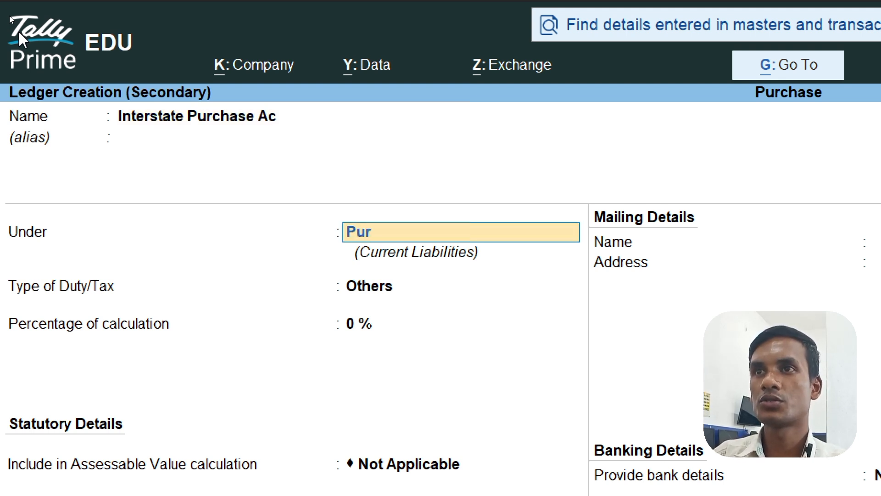
key(Return)
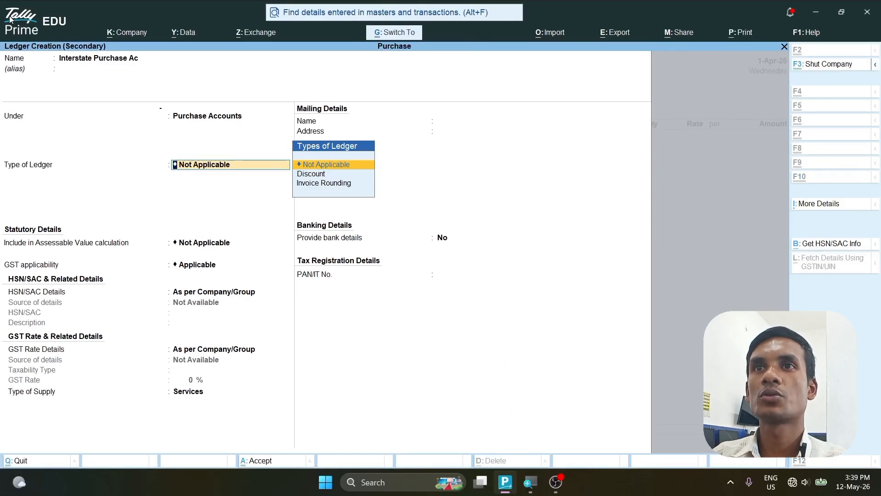
key(ctrl+a)
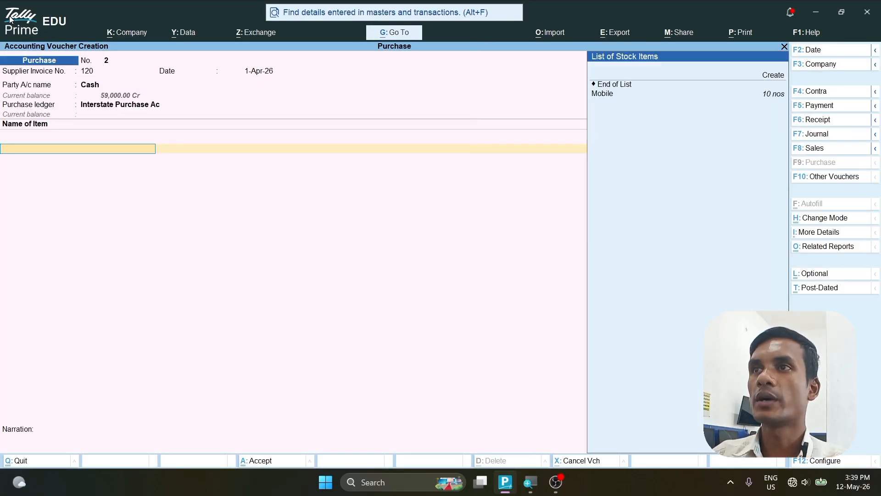
Add the stock item Mobile with quantity 5 nos at a rate of 5,000
key(Down)
key(Return)
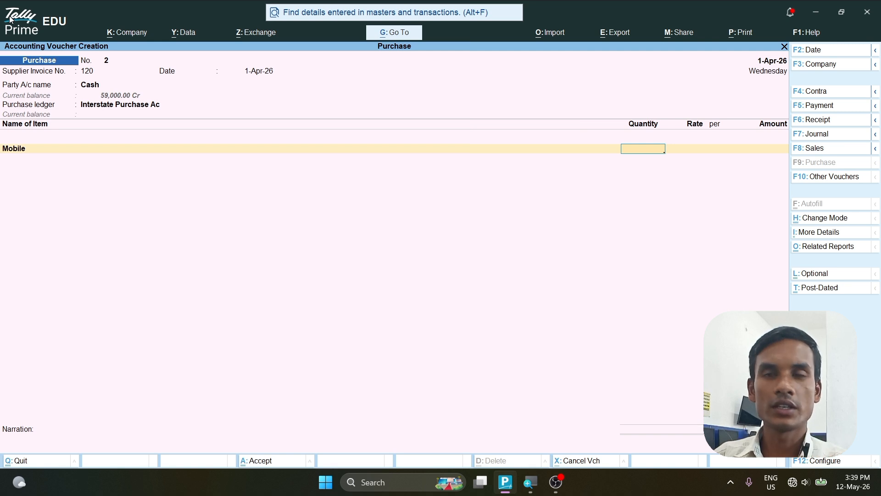
text(5)
key(Return)
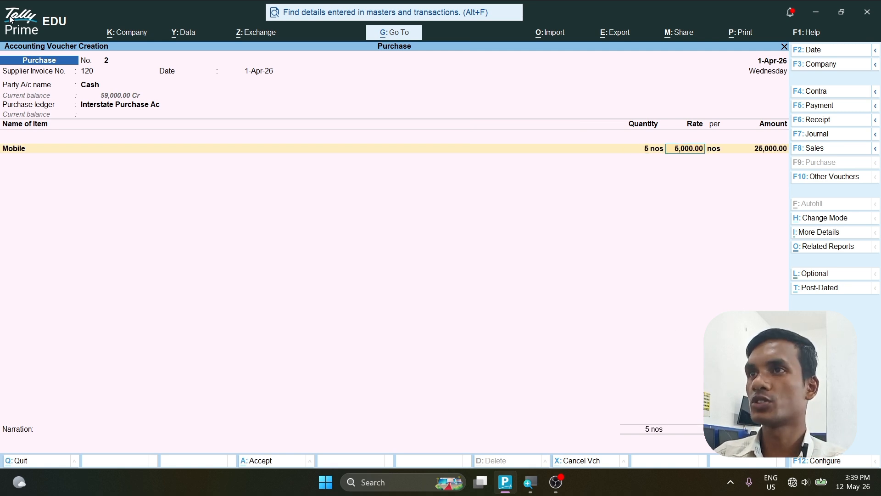
text(1000)
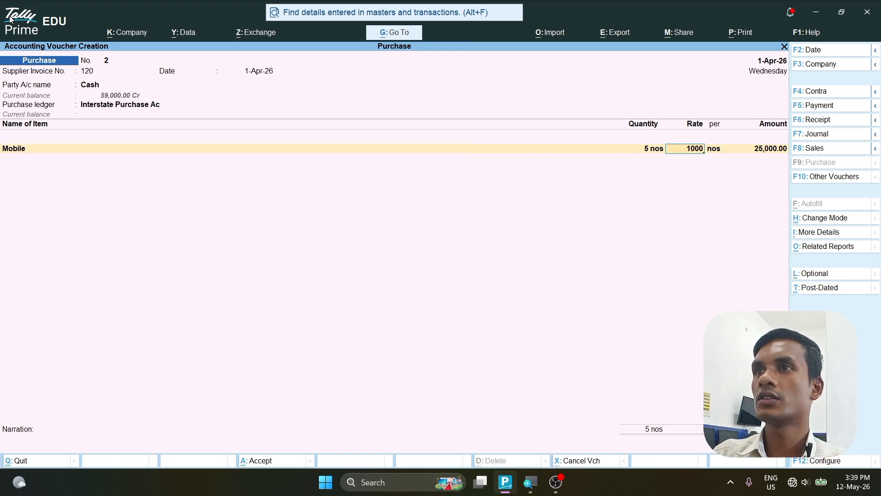
key(BackSpace)
key(BackSpace)
key(BackSpace)
text(5000)
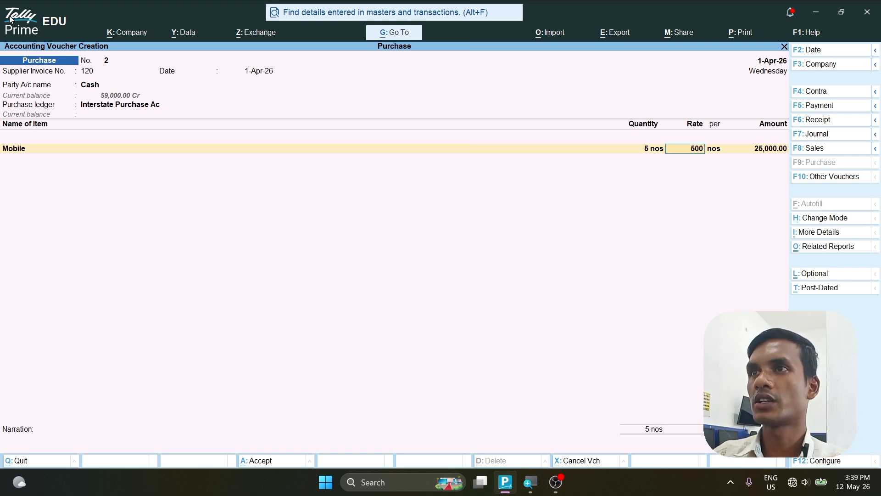
key(Return)
key(Return)
key(Return)
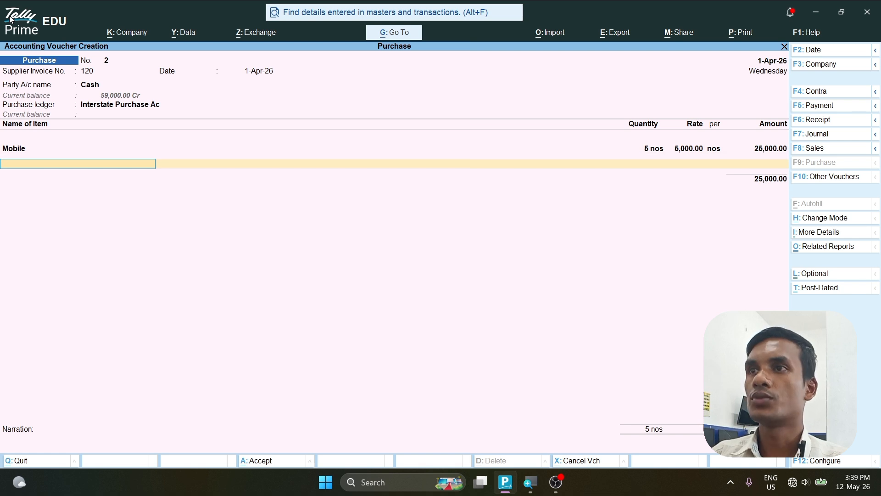
Finish the item list and add the CGST and SGST ledgers below it
key(Return)
text(cg)
key(Return)
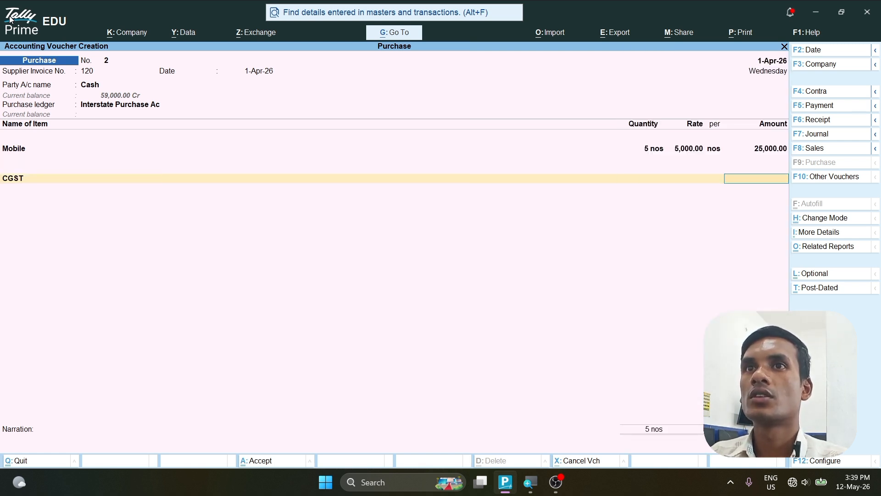
key(Return)
text(sg)
key(Return)
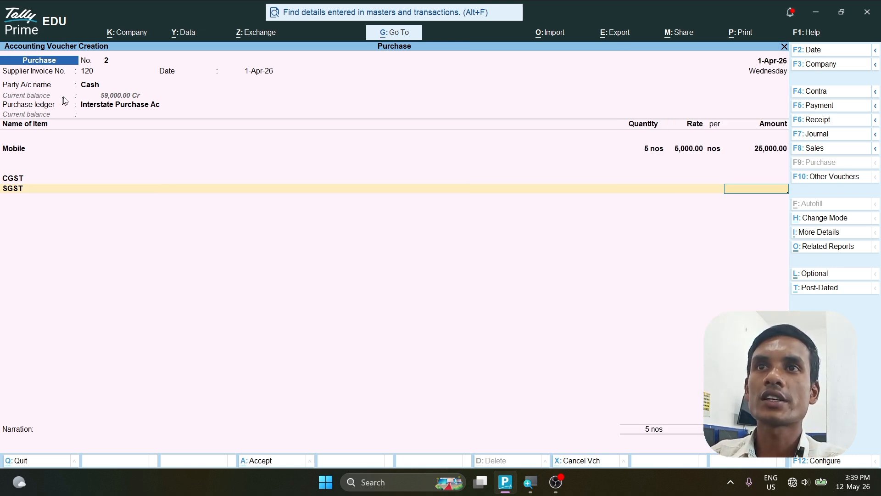
Reopen the Cash party details and set the place of supply to Maharashtra
click(90, 86)
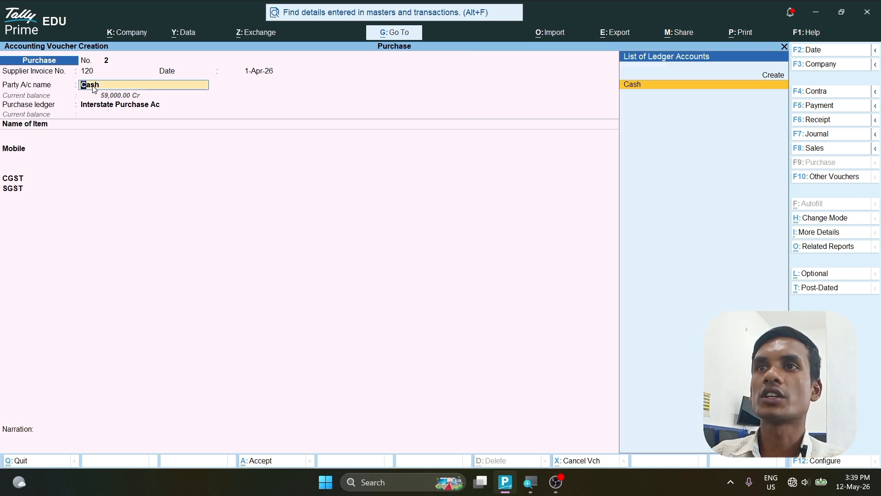
key(Return)
key(Return)
key(Return)
key(Return)
key(Return)
key(Return)
key(Return)
key(Return)
key(Return)
key(Return)
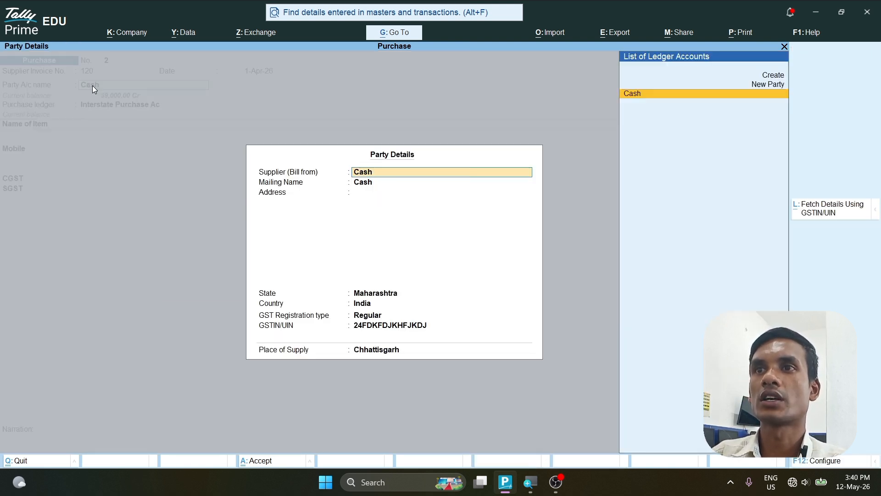
key(Return)
key(Return)
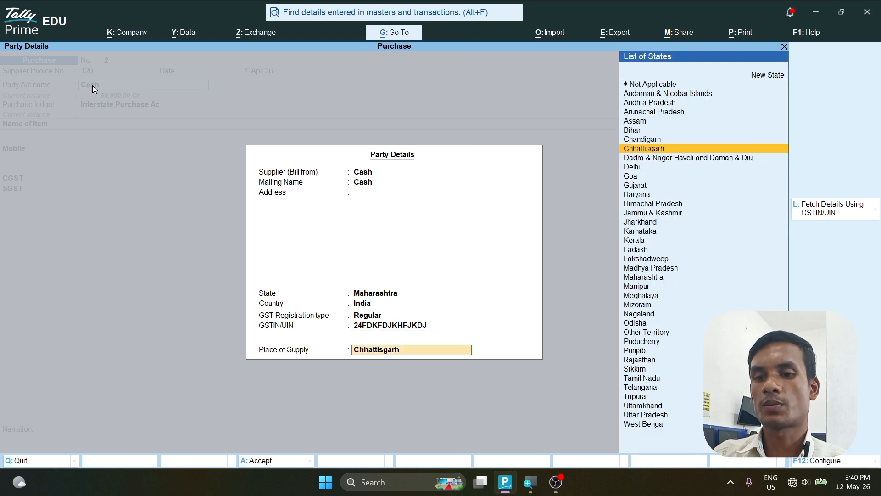
text(Mh)
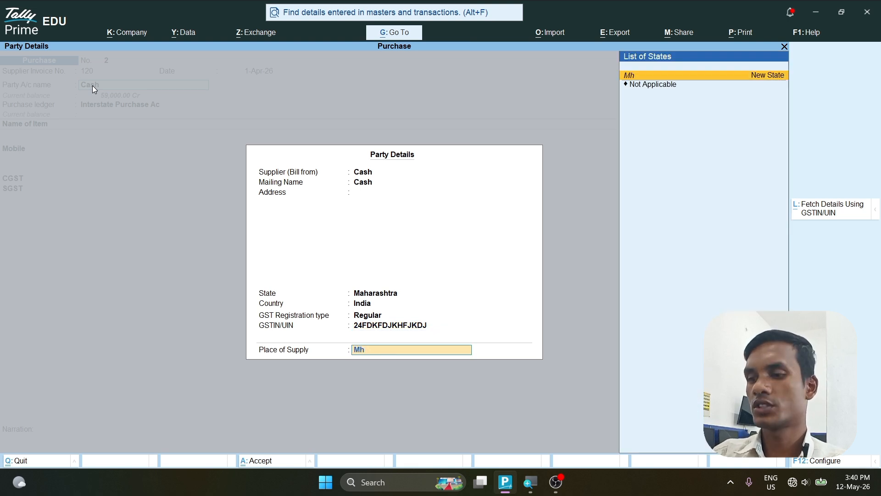
key(BackSpace)
text(ah)
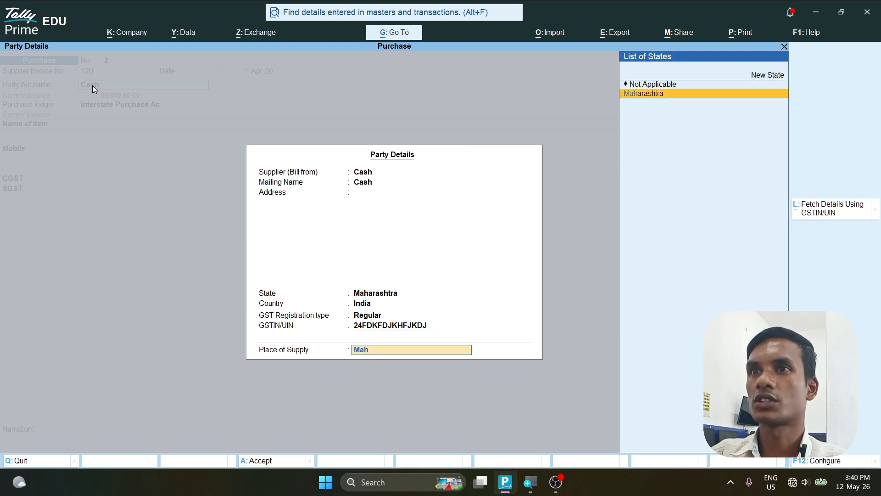
key(Return)
key(ctrl)
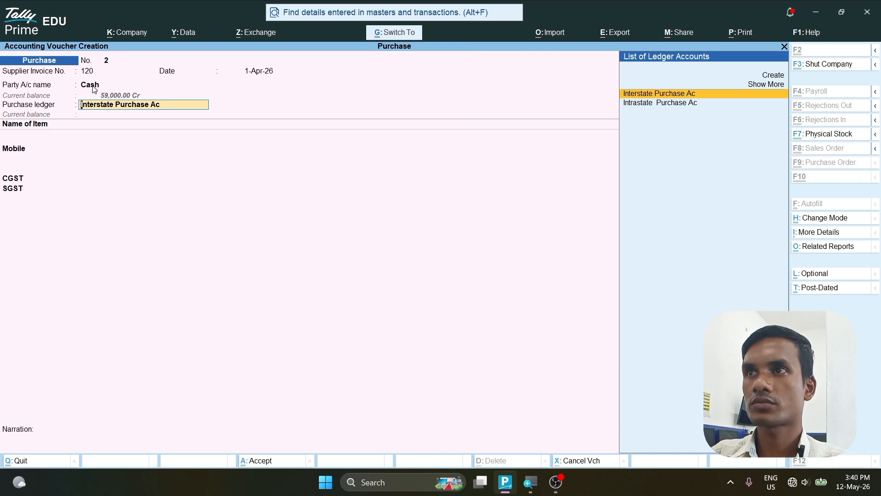
Keep the purchase ledger and Mobile item entries as they are and save the interstate purchase voucher
key(Return)
key(Return)
key(Return)
key(Return)
key(Return)
key(Return)
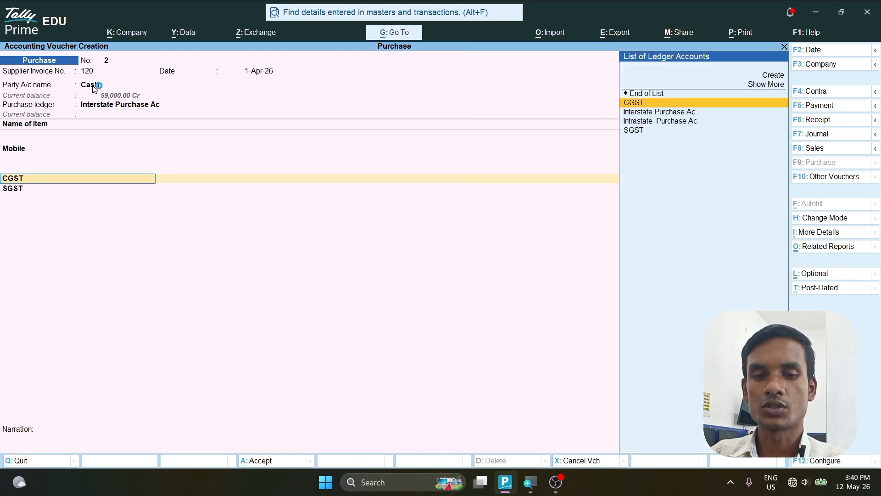
key(ctrl+a)
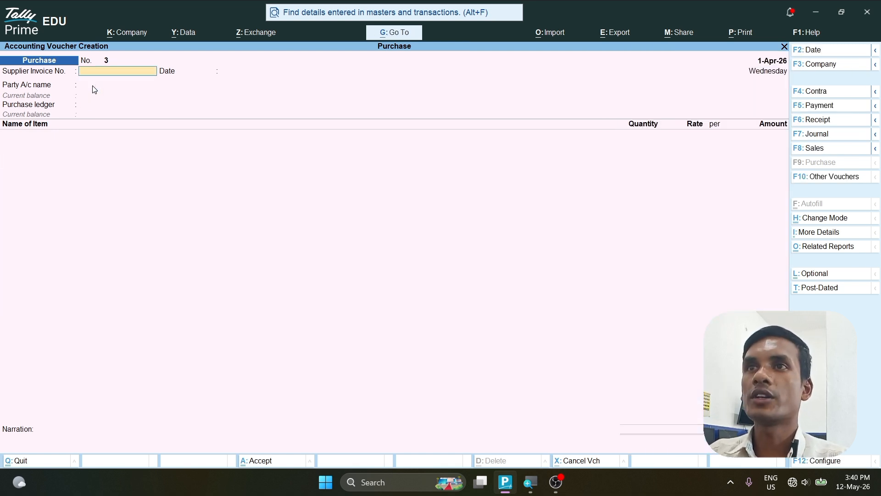
Leave voucher entry and open the Profit & Loss A/c report in its detailed view
key(Escape)
key(Down)
key(Down)
key(Down)
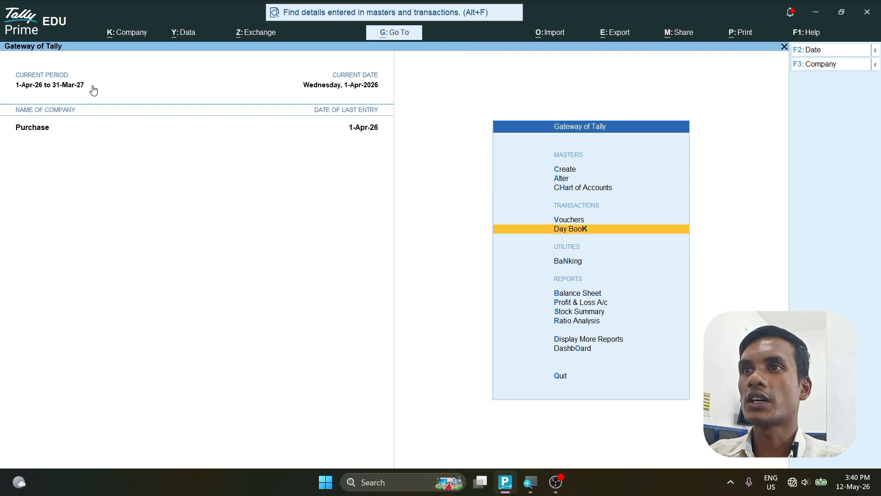
key(Down)
key(Return)
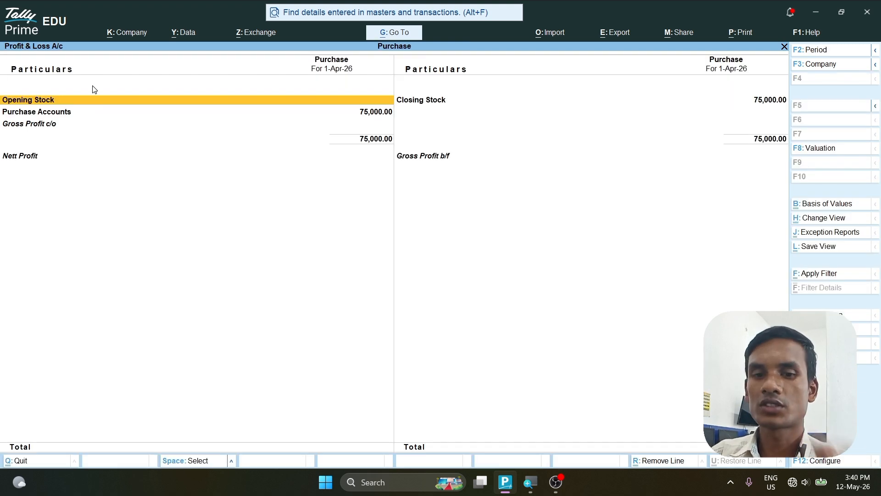
key(alt+F5)
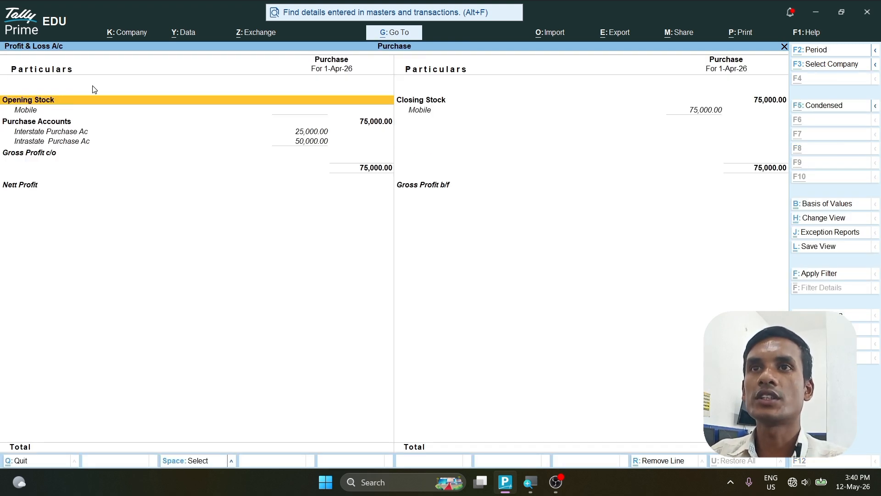
Examine the closing stock and the Interstate and Intrastate Purchase Ac entries under Purchase Accounts
key(Right)
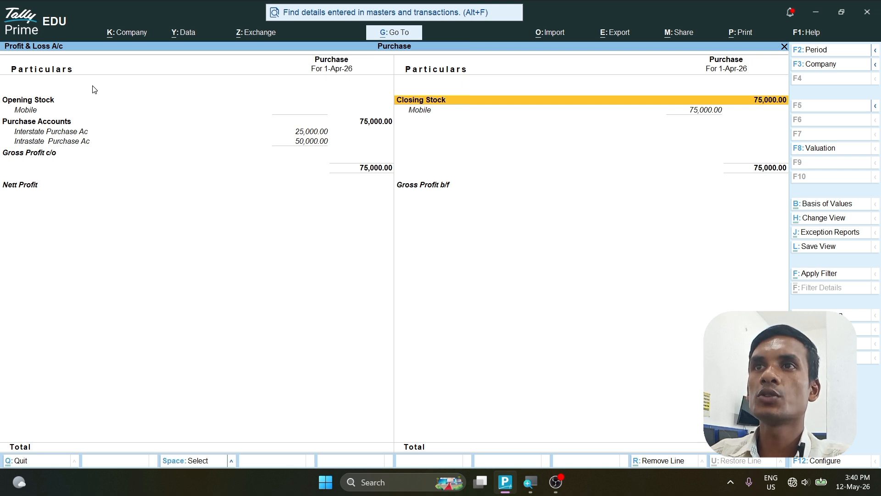
key(Left)
key(Down)
key(Down)
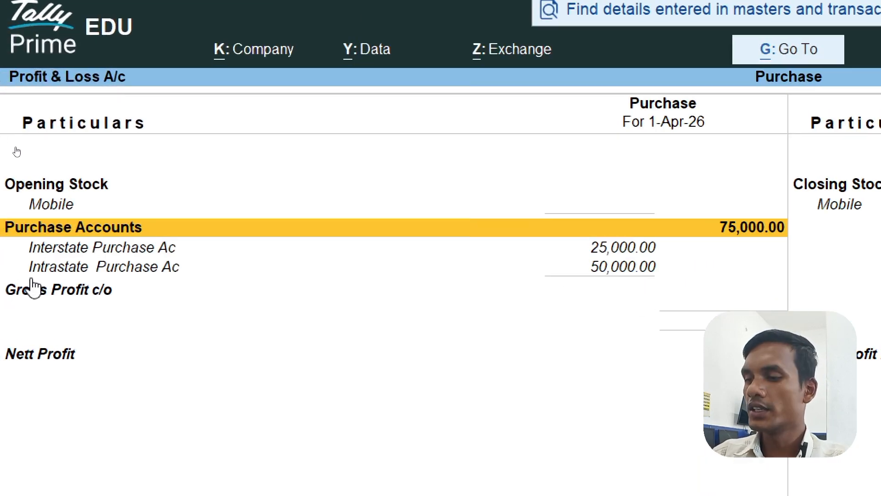
key(Down)
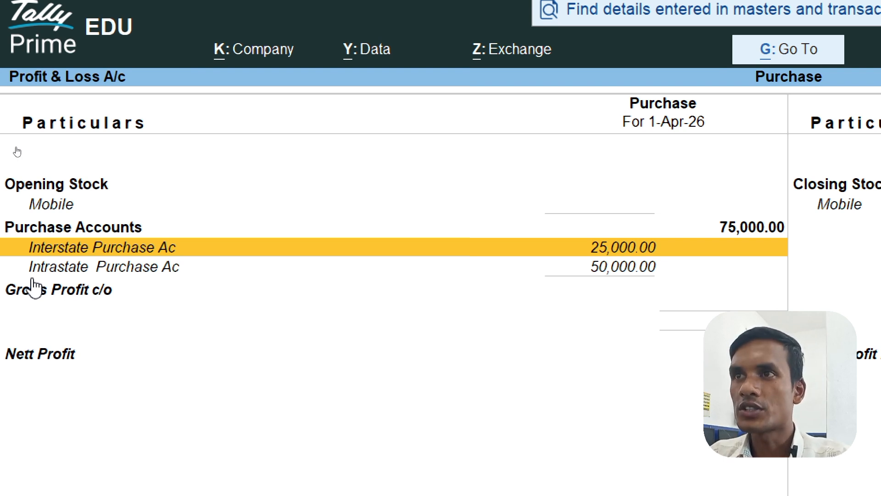
key(Down)
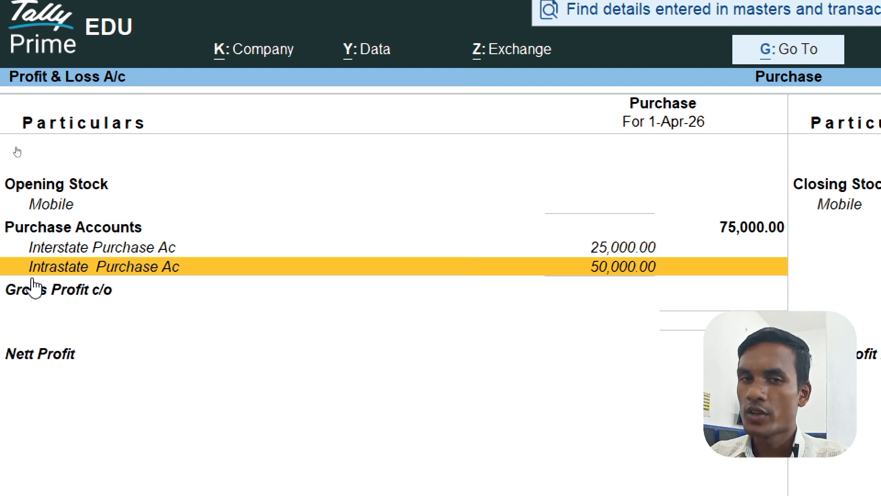